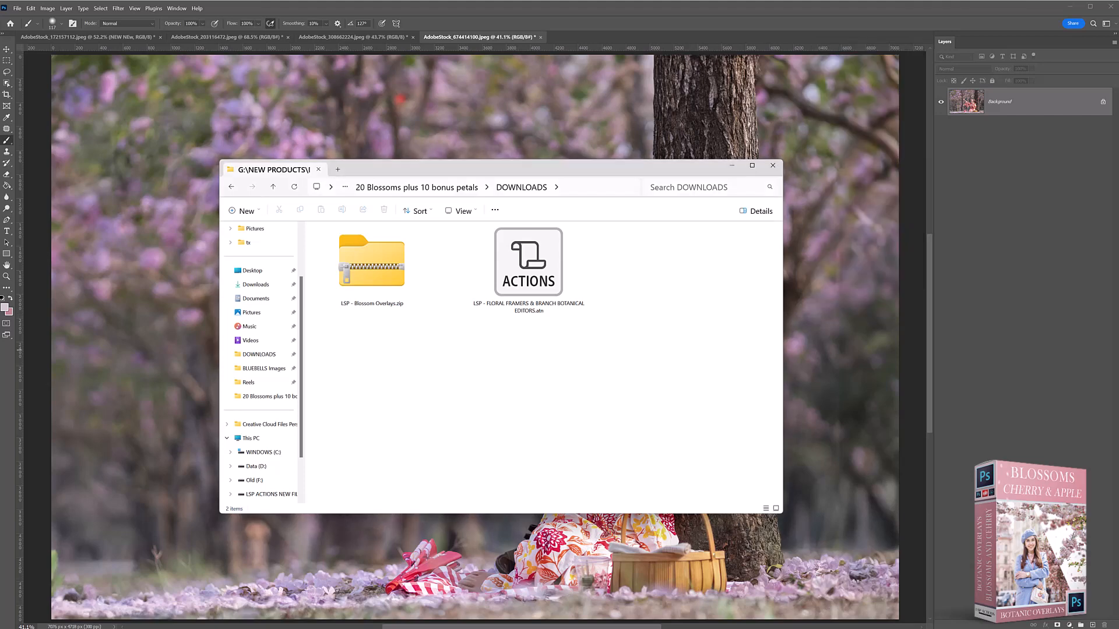
Load the action file LSP - FLORAL FRAMERS & BRANCH BOTANICAL EDITORS.atn from the DOWNLOADS folder into Photoshop.
{"action": "left_click", "coordinate": [397, 260]}
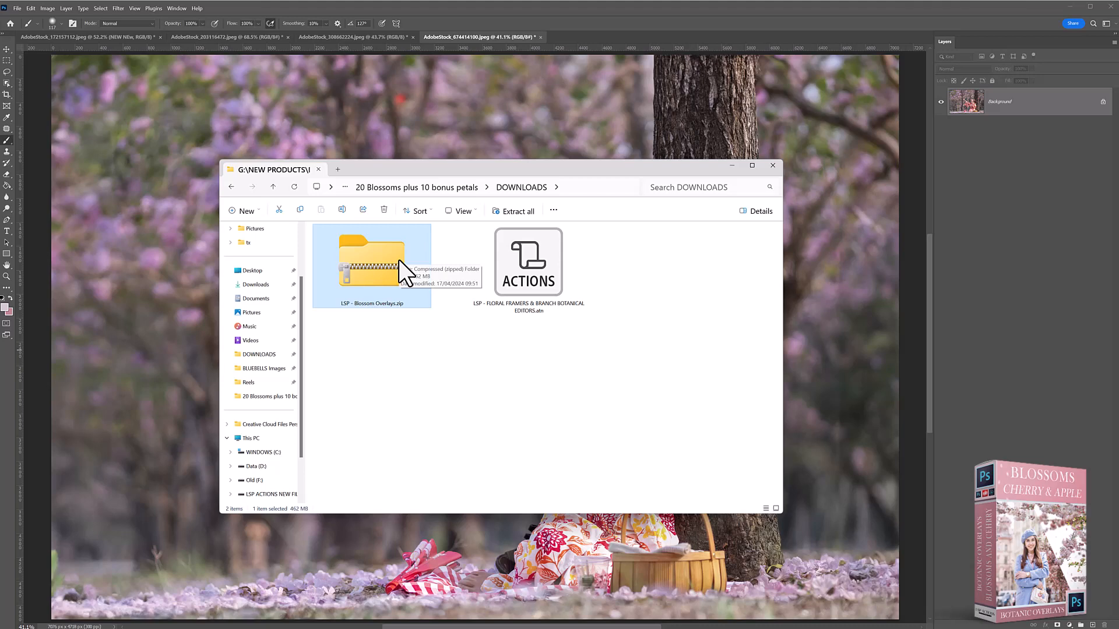
{"action": "left_click", "coordinate": [537, 288]}
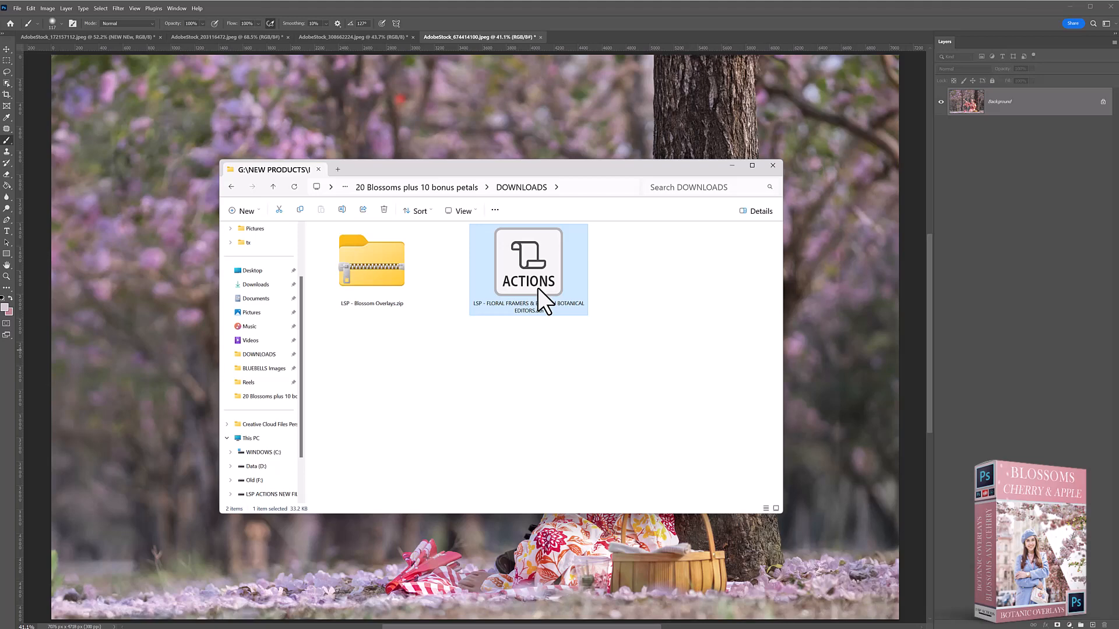
{"action": "double_click", "coordinate": [517, 261]}
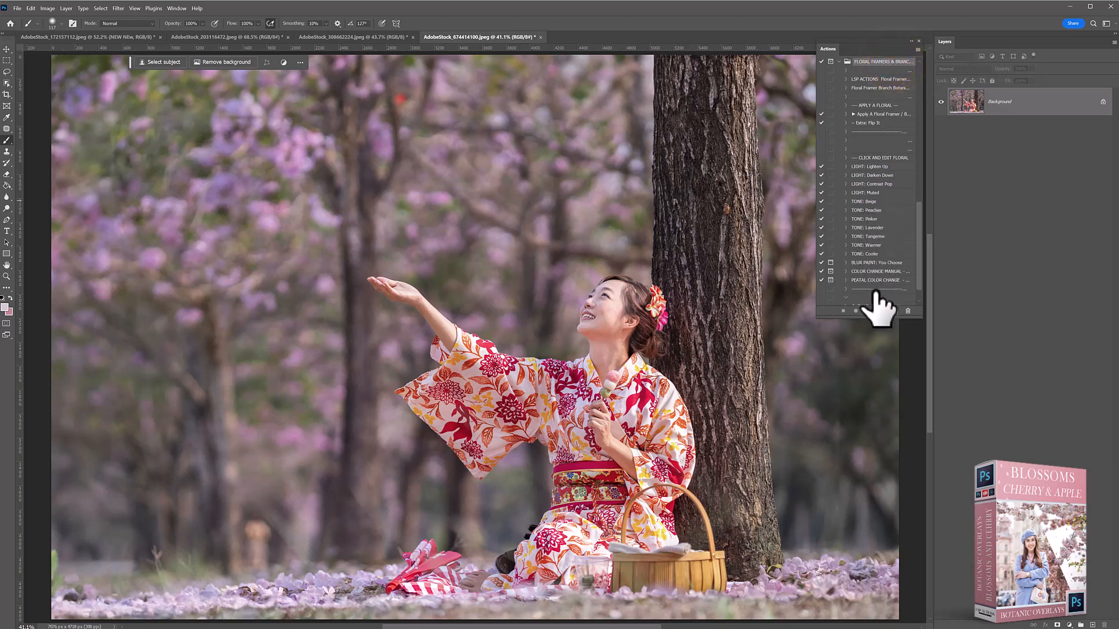
Make the Actions panel taller and switch its list to Button Mode.
{"action": "left_click_drag", "start_coordinate": [867, 317], "coordinate": [869, 344]}
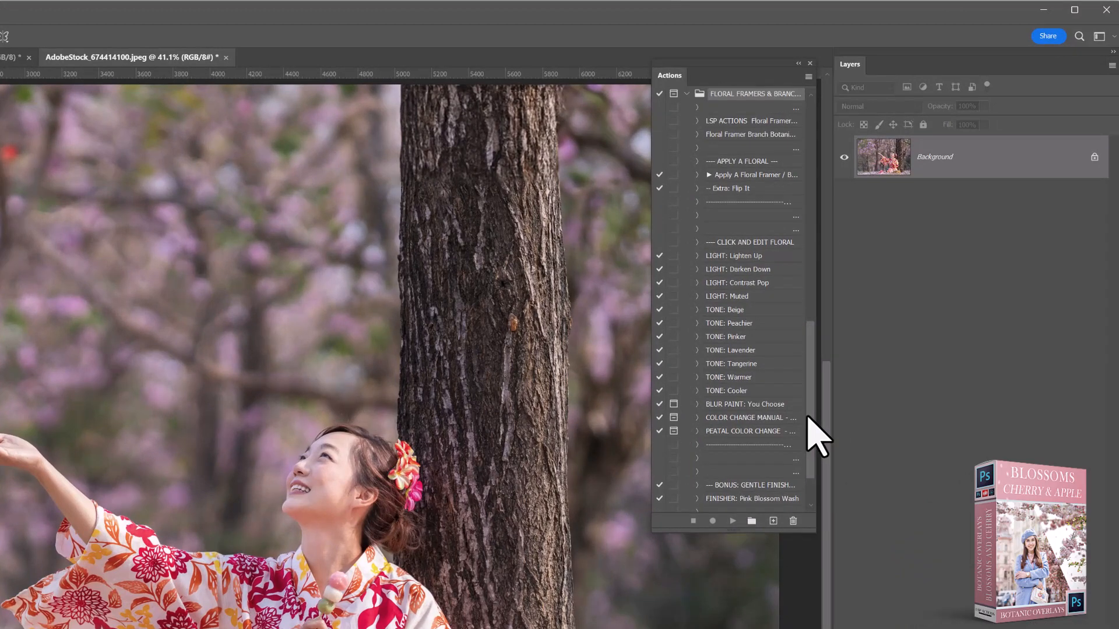
{"action": "scroll", "coordinate": [712, 187], "scroll_direction": "up", "scroll_amount": 1}
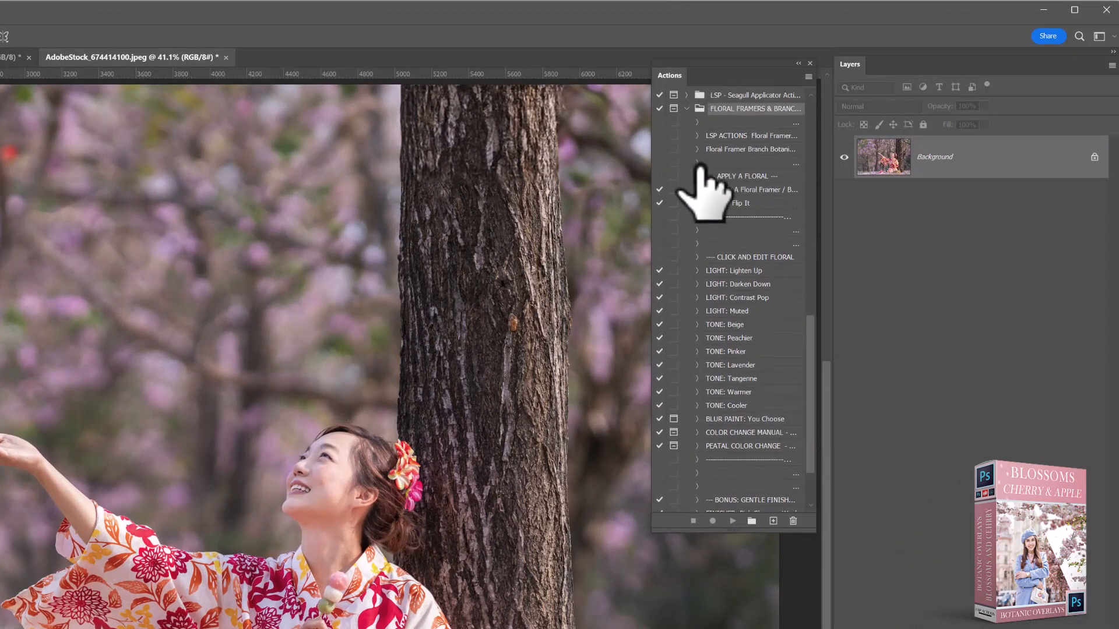
{"action": "left_click", "coordinate": [813, 77]}
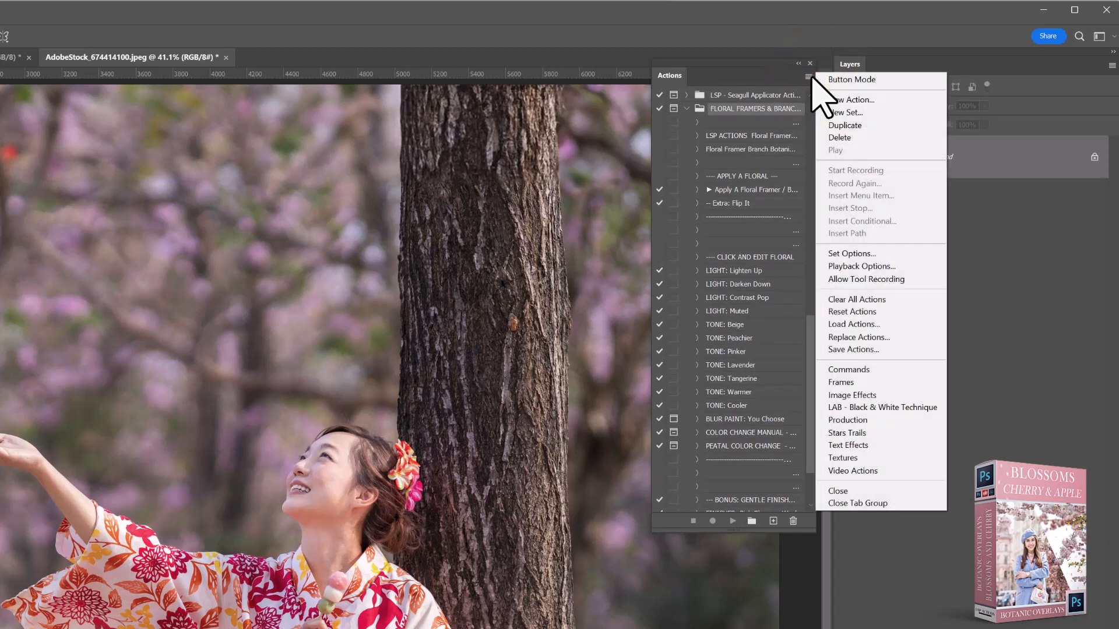
{"action": "left_click", "coordinate": [828, 80]}
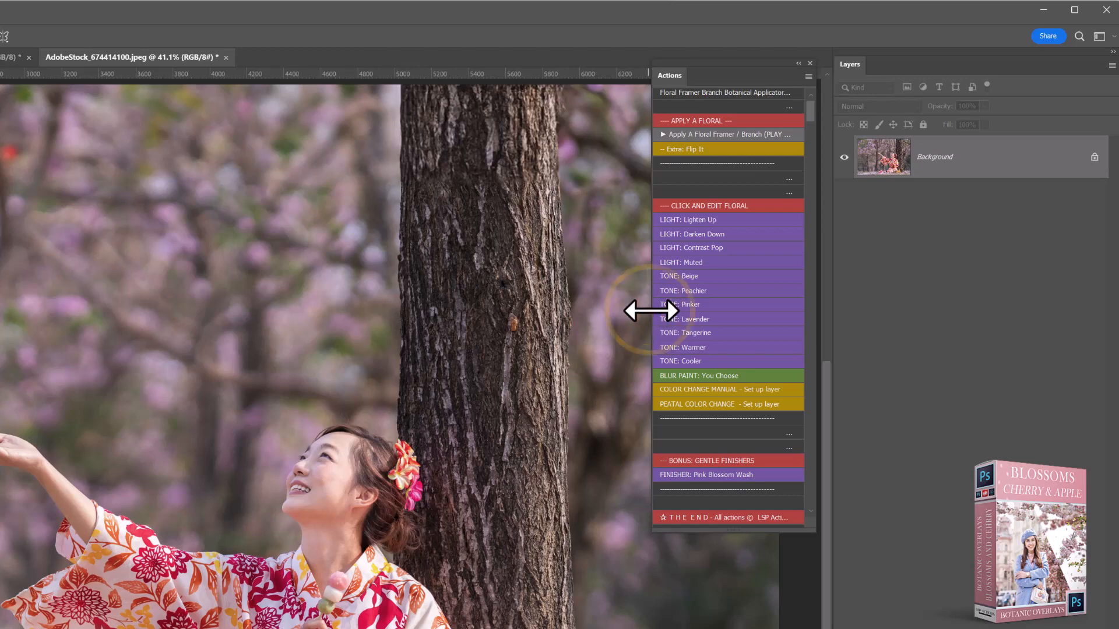
Widen the Actions panel slightly while keeping one column of buttons, and bring the floral set at the end of the list into view.
{"action": "key", "text": "F8"}
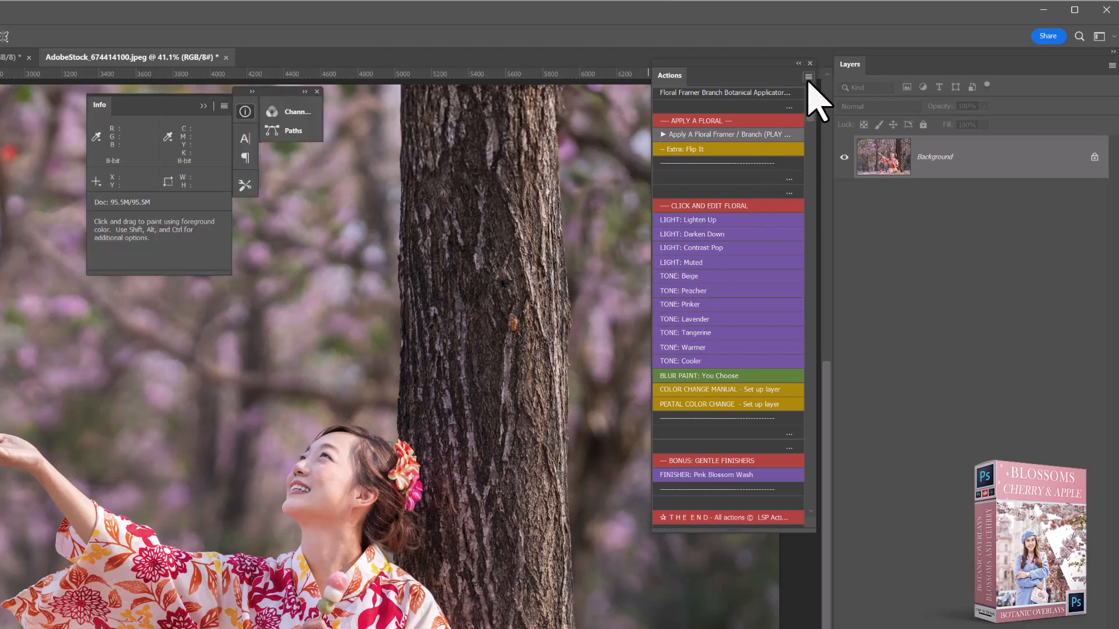
{"action": "left_click", "coordinate": [809, 76]}
{"action": "left_click", "coordinate": [816, 99]}
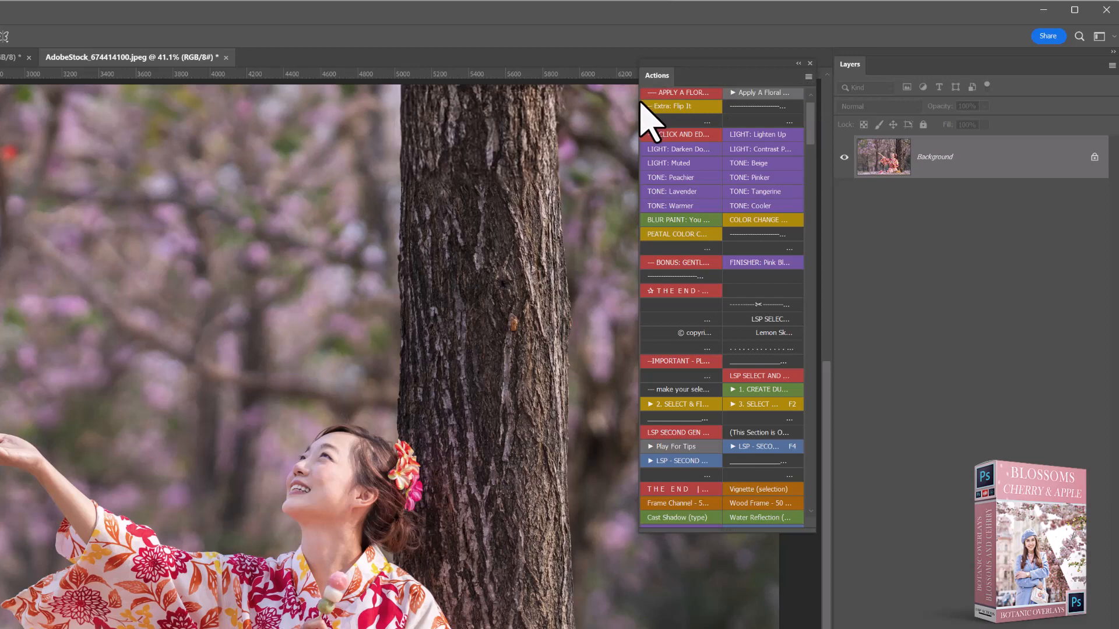
{"action": "mouse_move", "coordinate": [635, 100]}
{"action": "left_mouse_down"}
{"action": "mouse_move", "coordinate": [509, 99]}
{"action": "mouse_move", "coordinate": [645, 115]}
{"action": "left_mouse_up"}
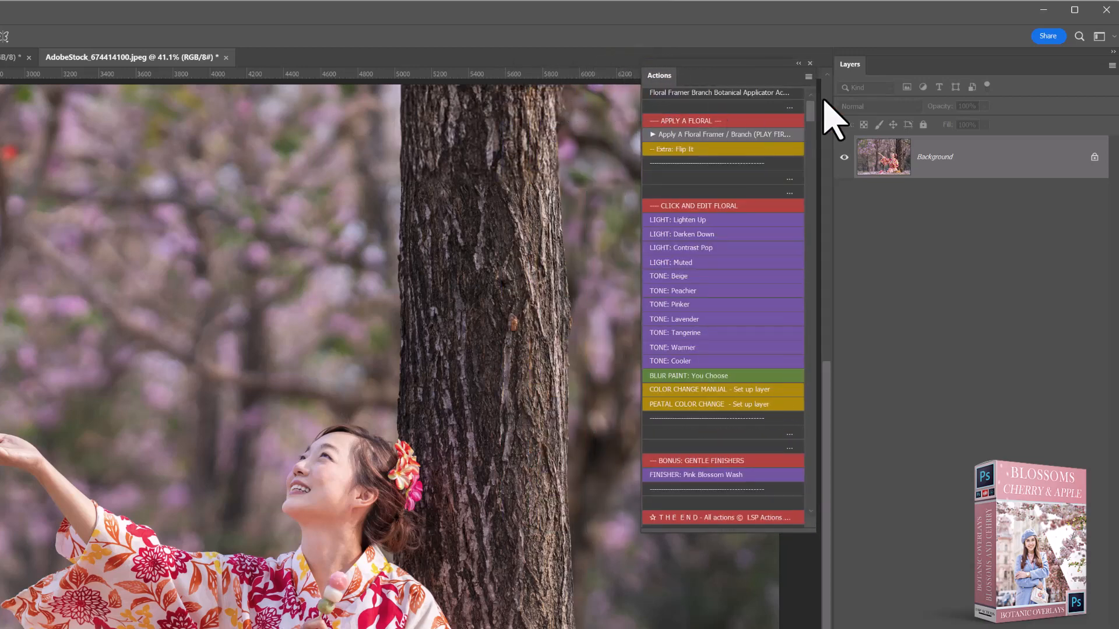
{"action": "left_click_drag", "start_coordinate": [815, 109], "coordinate": [812, 513]}
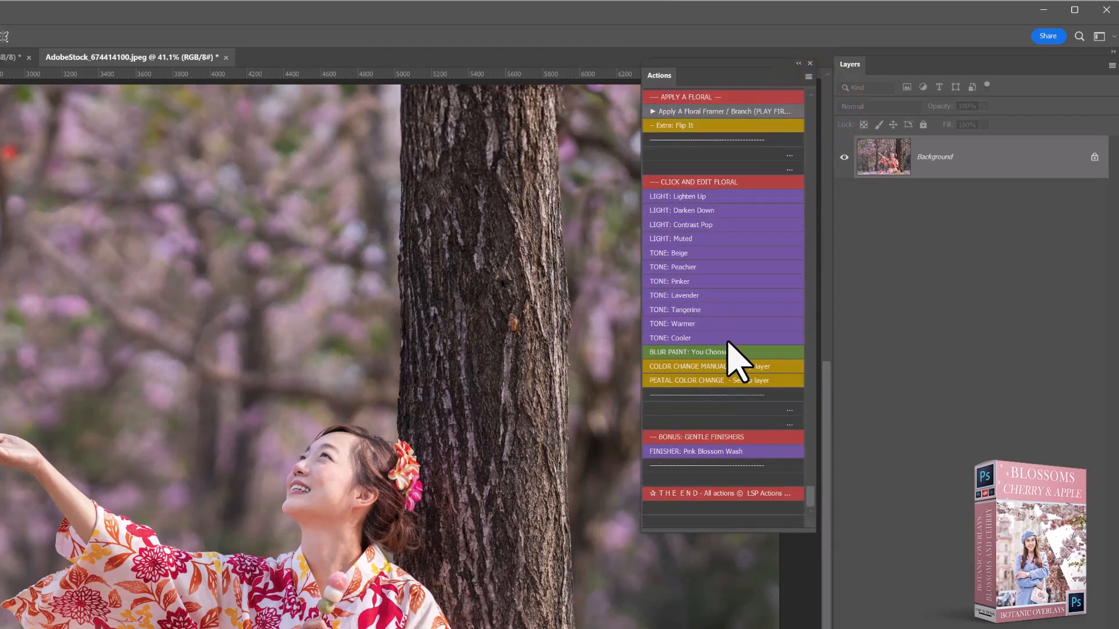
{"action": "scroll", "coordinate": [744, 357], "scroll_direction": "up", "scroll_amount": 3}
{"action": "scroll", "coordinate": [797, 330], "scroll_direction": "up", "scroll_amount": 2}
{"action": "scroll", "coordinate": [798, 329], "scroll_direction": "down", "scroll_amount": 5}
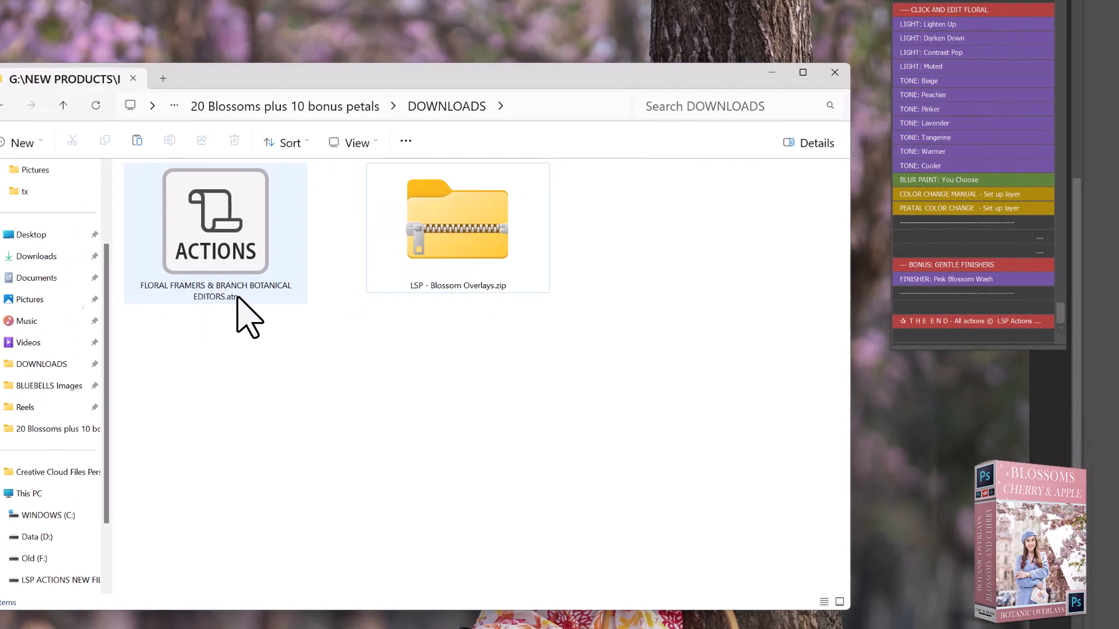
Extract LSP - Blossom Overlays.zip in the DOWNLOADS folder and open the extracted overlays folder.
{"action": "left_click", "coordinate": [482, 201]}
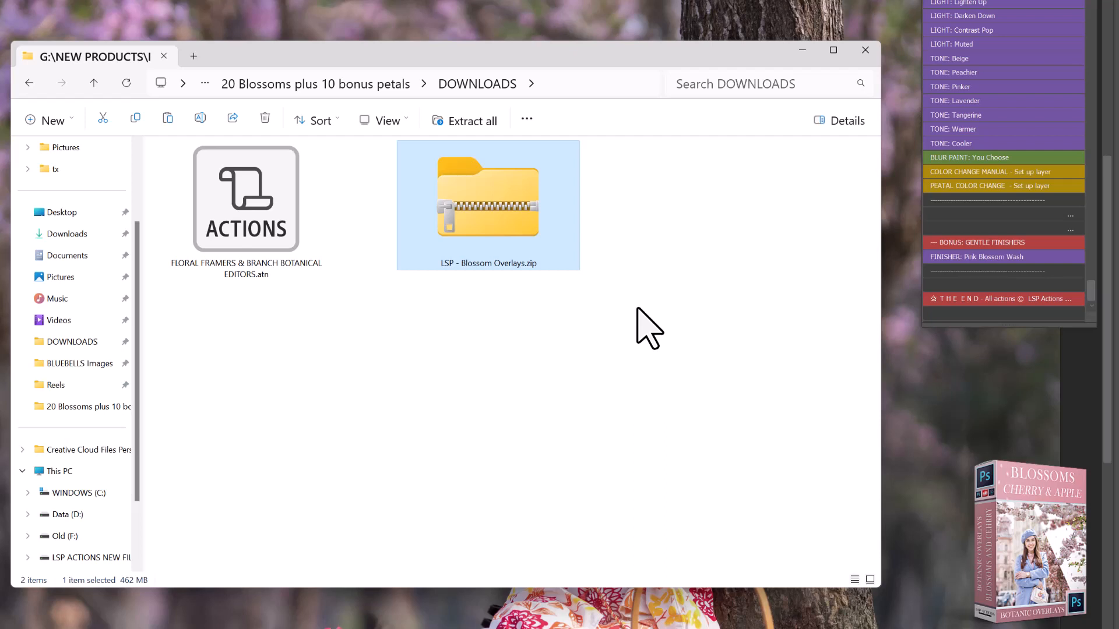
{"action": "right_click", "coordinate": [507, 184]}
{"action": "left_click", "coordinate": [594, 360]}
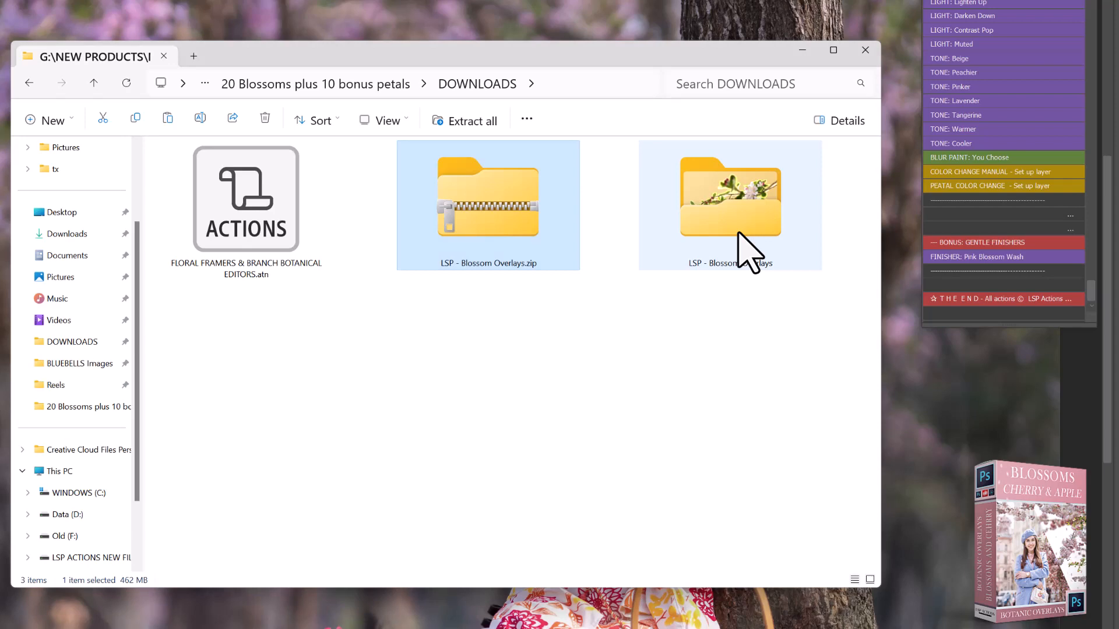
{"action": "double_click", "coordinate": [718, 196]}
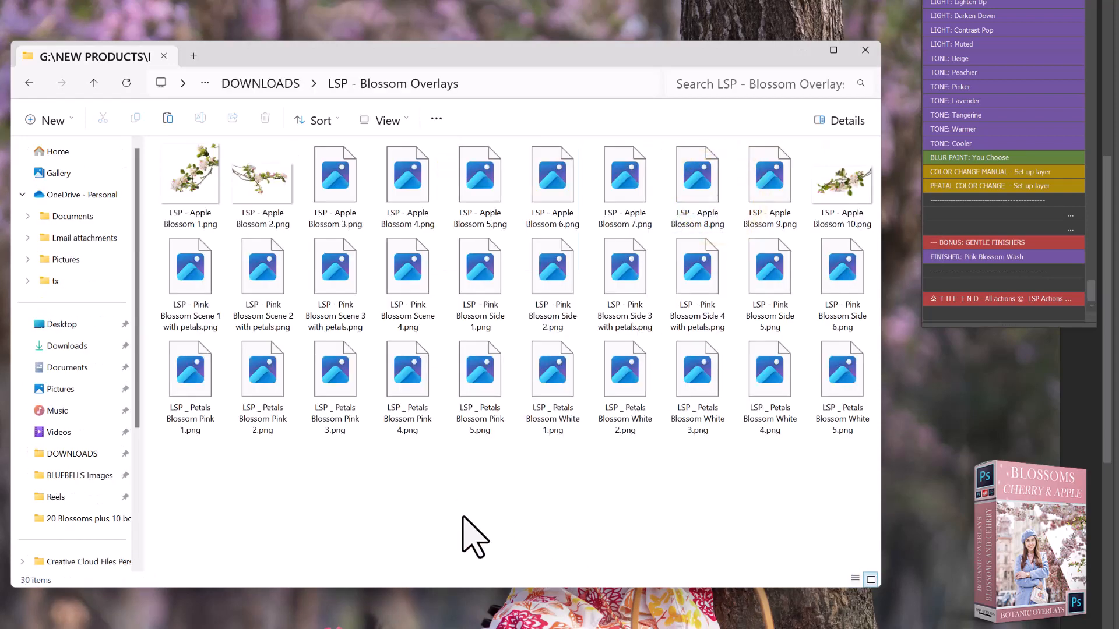
Display the blossom overlay files as extra large icons and look through the apple, pink blossom and petal previews.
{"action": "right_click", "coordinate": [495, 498]}
{"action": "mouse_move", "coordinate": [532, 539]}
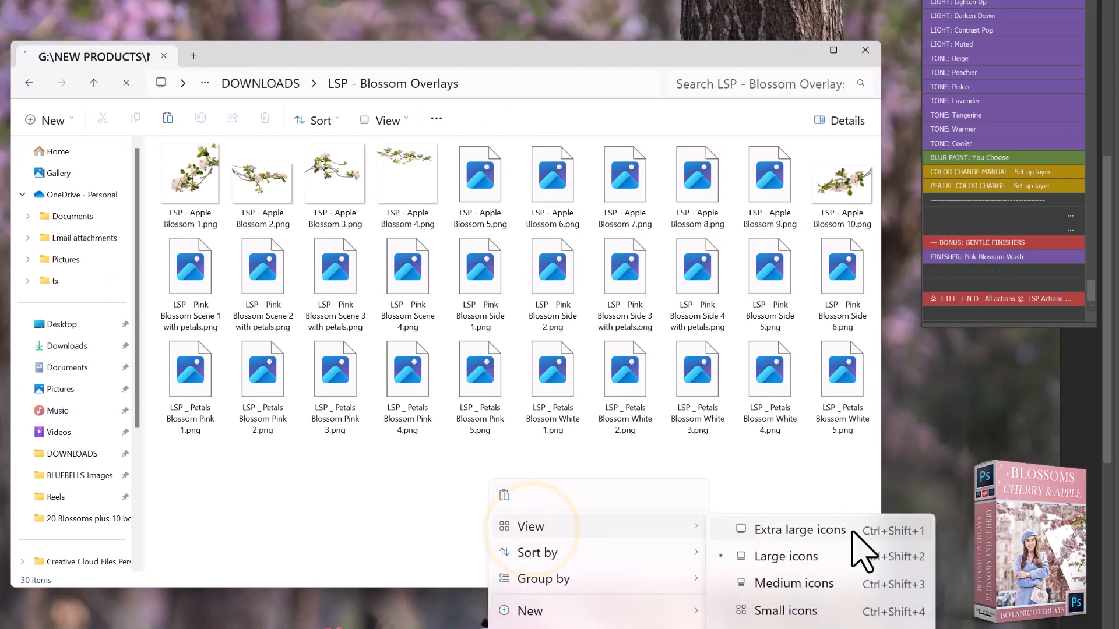
{"action": "left_click", "coordinate": [853, 531]}
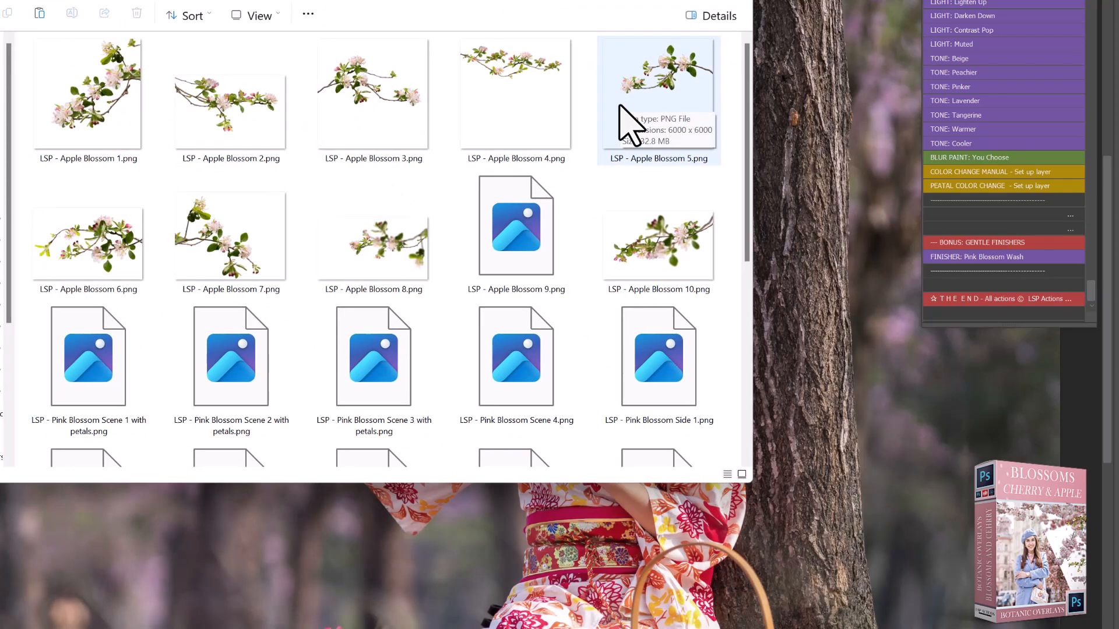
{"action": "scroll", "coordinate": [750, 154], "scroll_direction": "down", "scroll_amount": 1}
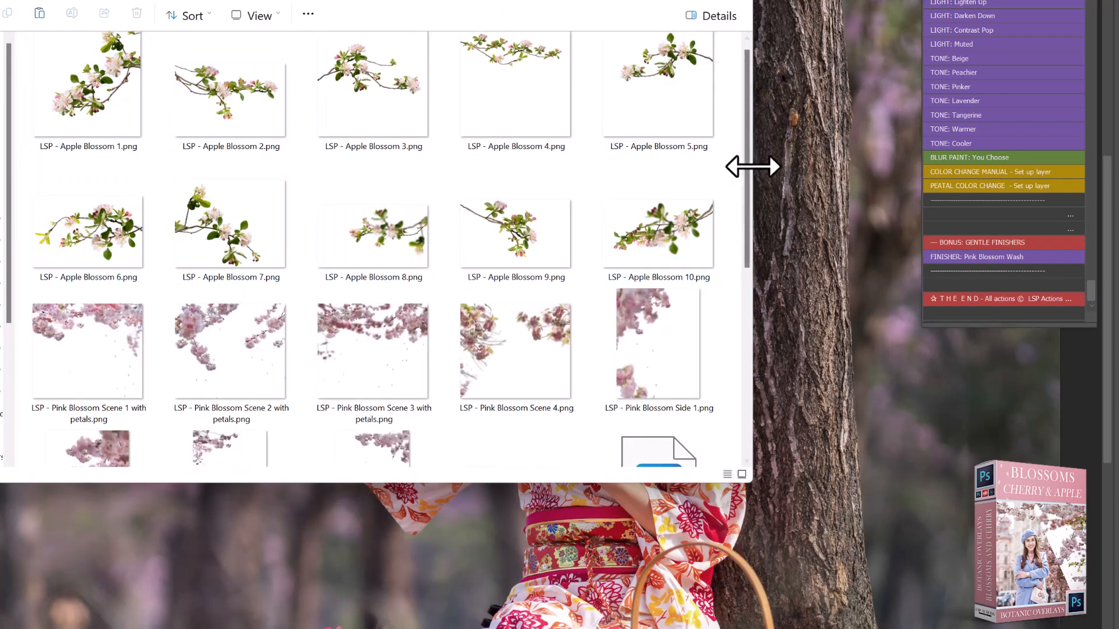
{"action": "left_click_drag", "start_coordinate": [748, 183], "coordinate": [748, 212]}
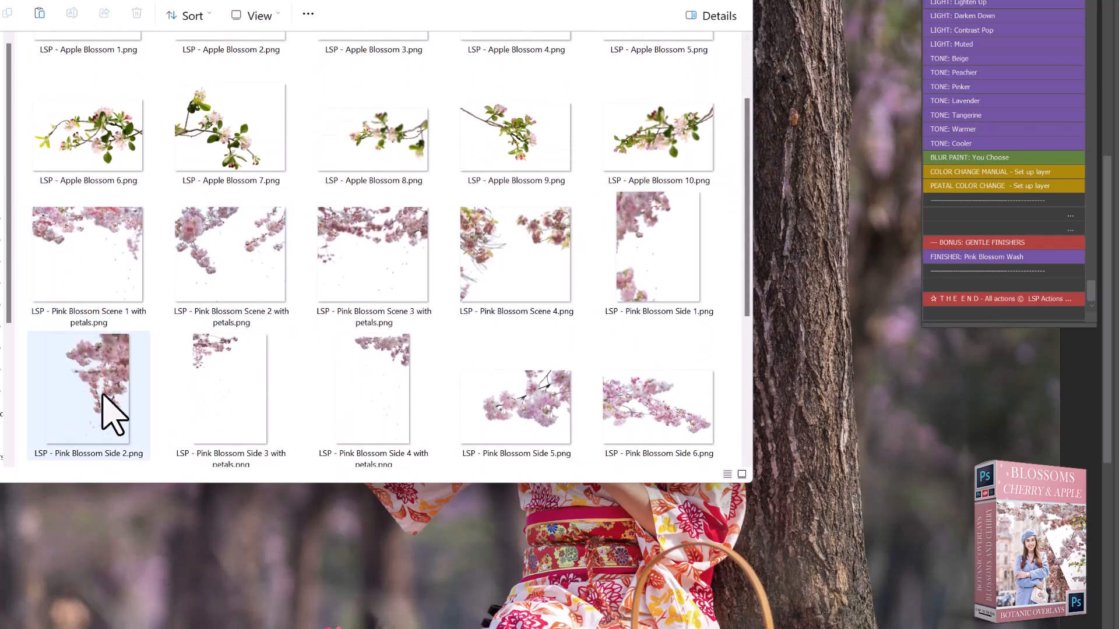
{"action": "left_click_drag", "start_coordinate": [745, 257], "coordinate": [750, 422]}
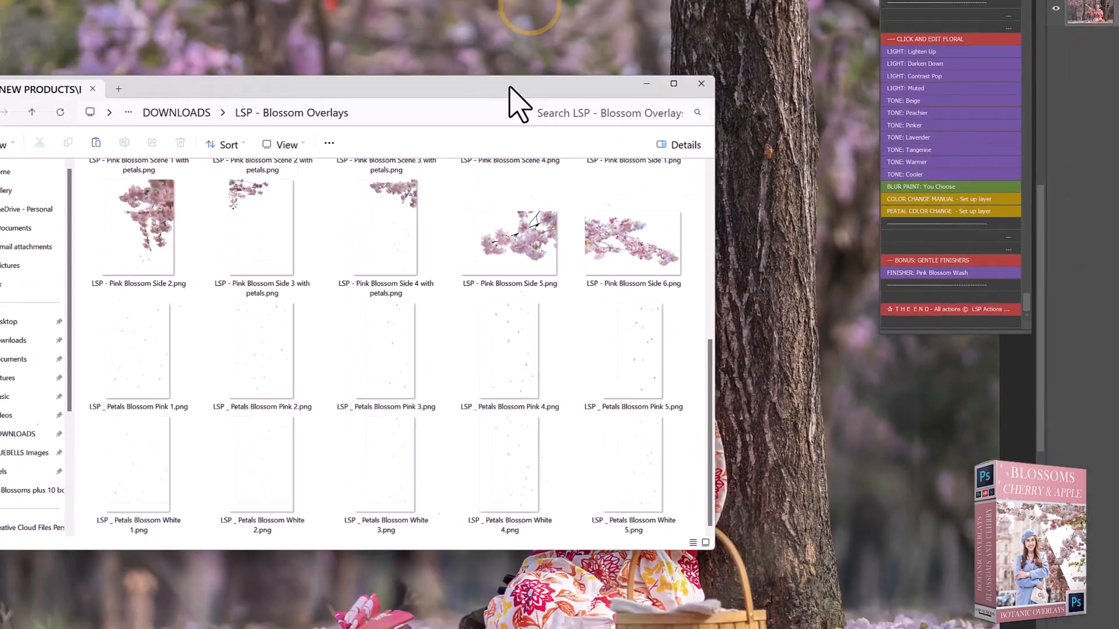
Place LSP - Pink Blossom Side 1.png from the overlays folder onto the kimono photo, align it with the photo's left edge and commit it.
{"action": "left_click_drag", "start_coordinate": [510, 89], "coordinate": [445, 150]}
{"action": "left_click_drag", "start_coordinate": [488, 207], "coordinate": [489, 209]}
{"action": "scroll", "coordinate": [636, 408], "scroll_direction": "up", "scroll_amount": 3}
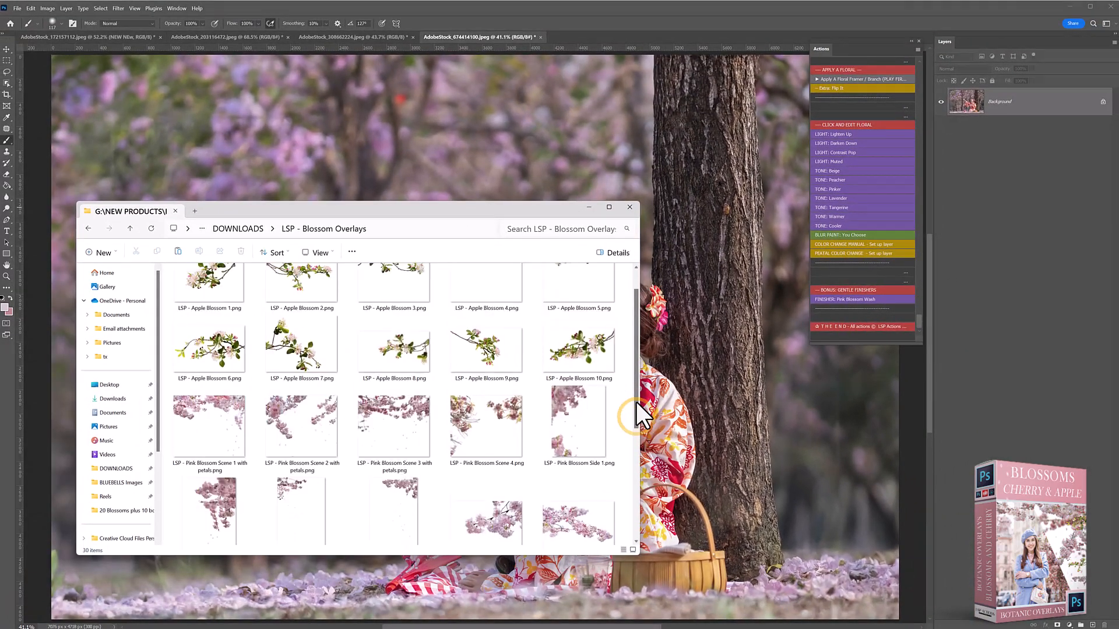
{"action": "scroll", "coordinate": [635, 417], "scroll_direction": "down", "scroll_amount": 1}
{"action": "left_click_drag", "start_coordinate": [548, 393], "coordinate": [599, 382]}
{"action": "left_click_drag", "start_coordinate": [687, 359], "coordinate": [688, 359]}
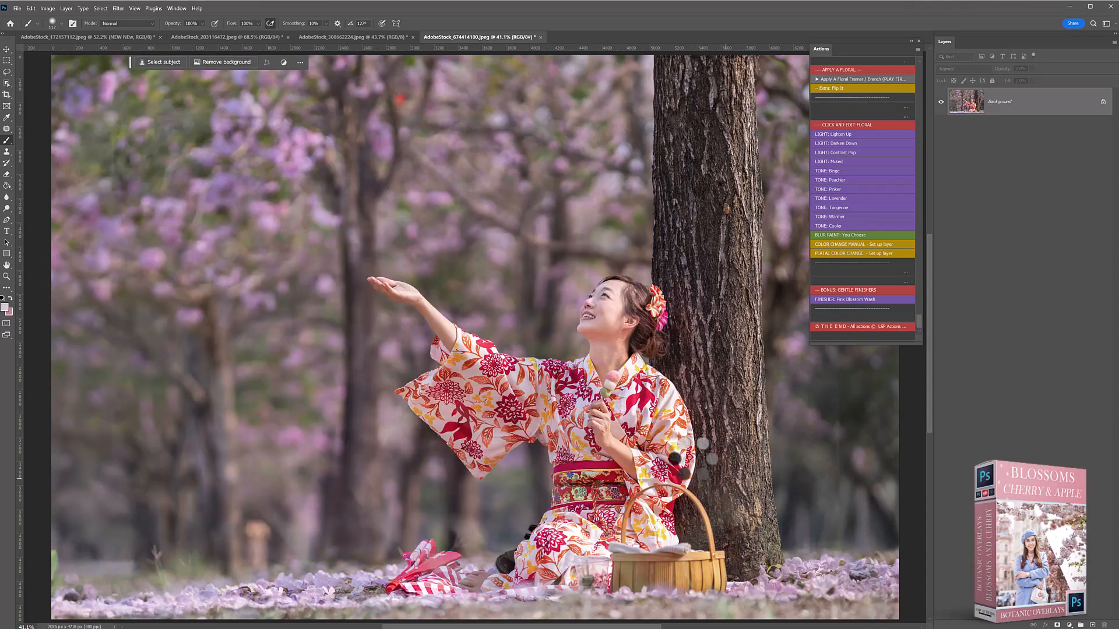
{"action": "left_click_drag", "start_coordinate": [589, 411], "coordinate": [361, 410]}
{"action": "key", "text": "Return"}
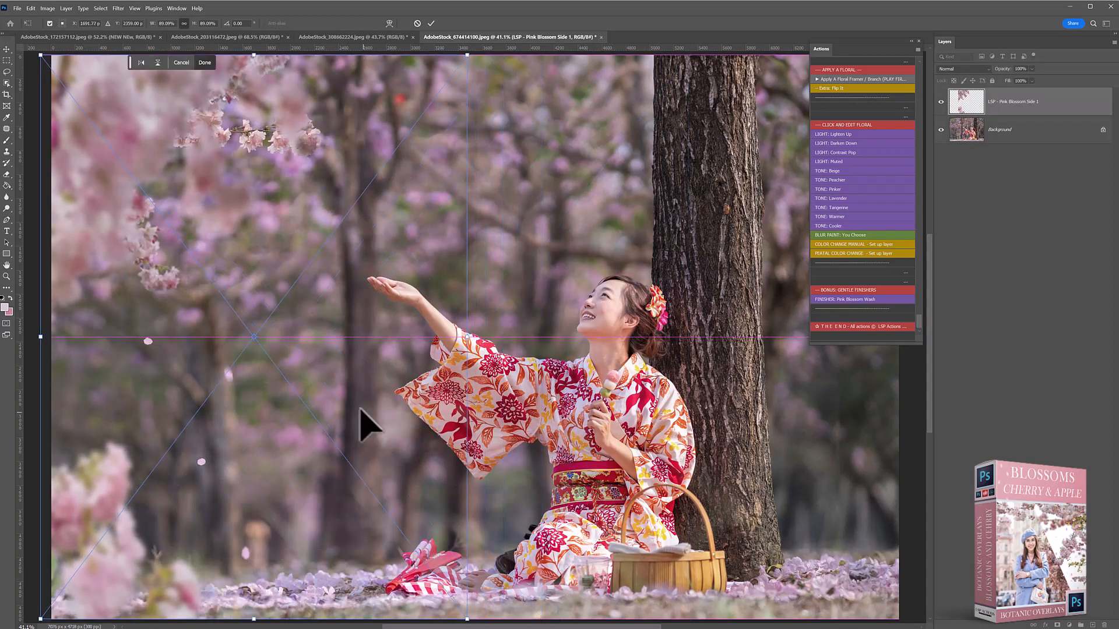
{"action": "key", "text": "b"}
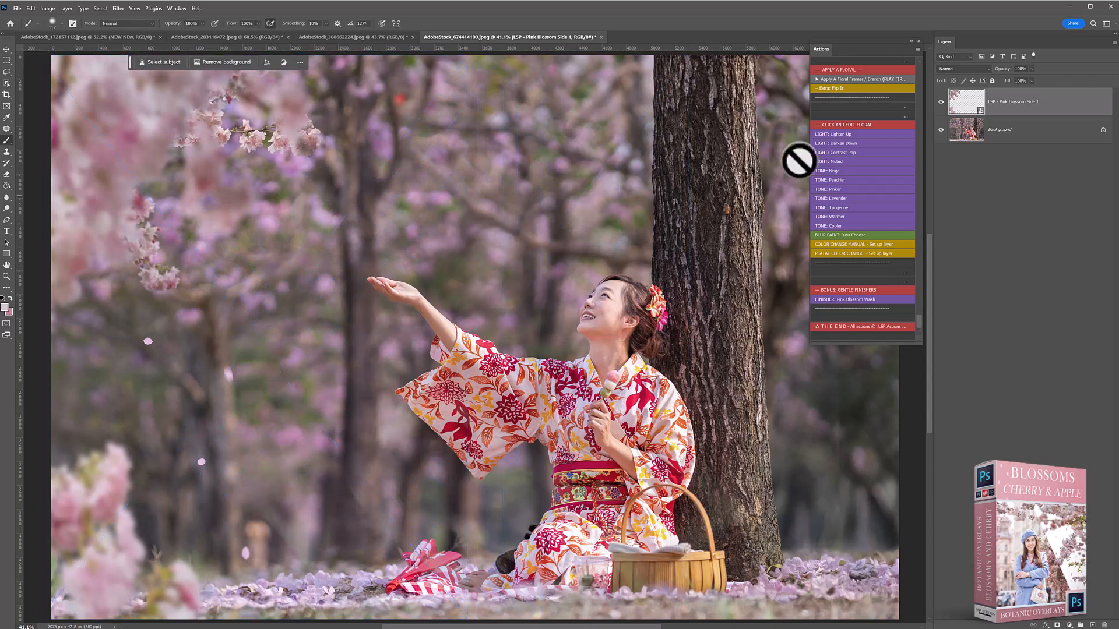
Compare the photo with and without the Pink Blossom Side 1 overlay, and delete that layer.
{"action": "left_click", "coordinate": [940, 102]}
{"action": "left_click", "coordinate": [941, 102]}
{"action": "left_click", "coordinate": [941, 102]}
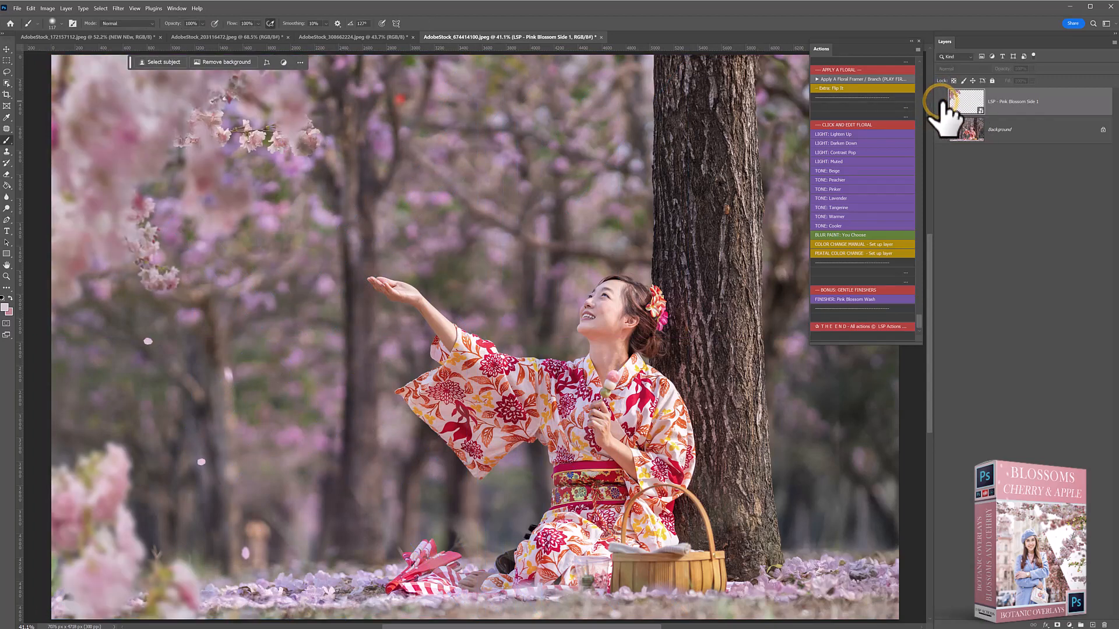
{"action": "left_click", "coordinate": [941, 102]}
{"action": "left_click_drag", "start_coordinate": [1042, 102], "coordinate": [1104, 625]}
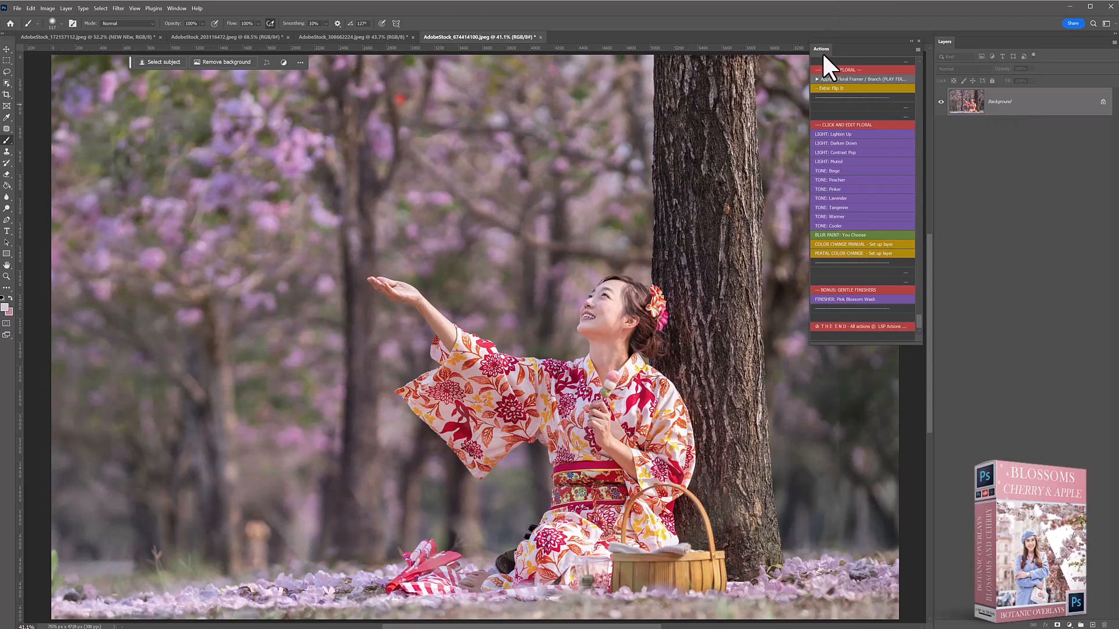
{"action": "left_click", "coordinate": [178, 9]}
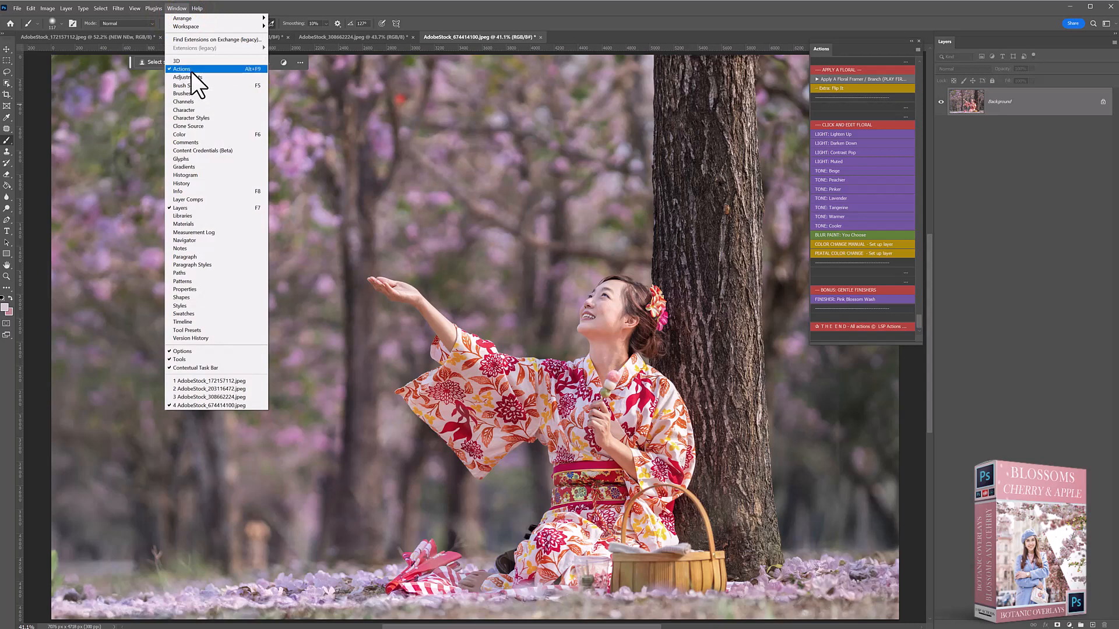
{"action": "left_click", "coordinate": [177, 8]}
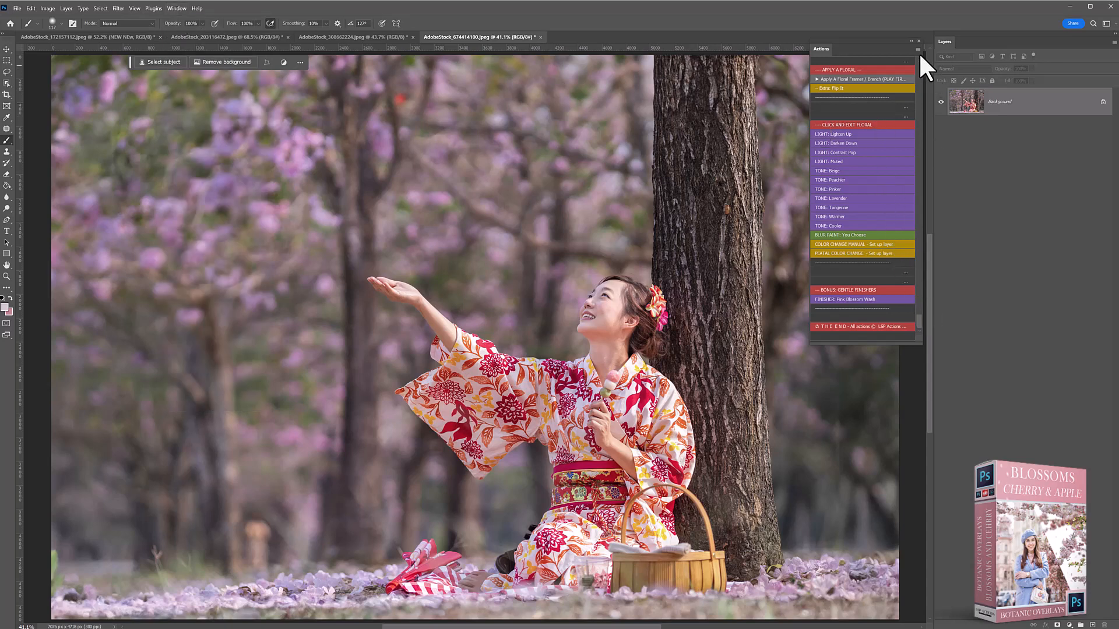
Run the Apply A Floral Framer / Branch action and choose LSP - Pink Blossom Scene 1 with petals.png as the overlay to place.
{"action": "scroll", "coordinate": [918, 56], "scroll_direction": "up", "scroll_amount": 1}
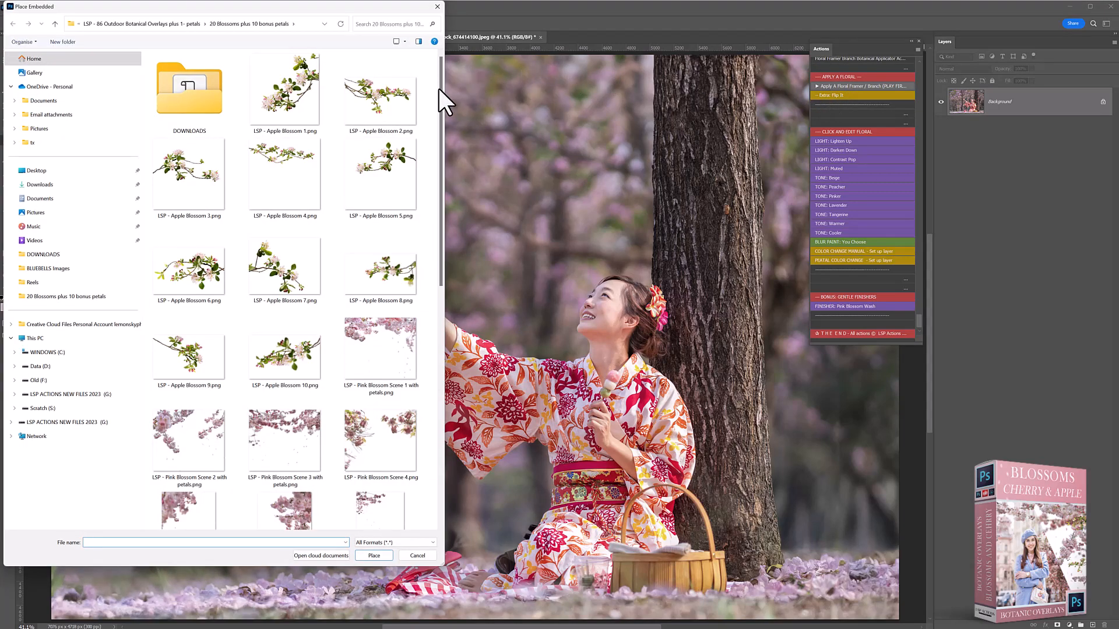
{"action": "left_click_drag", "start_coordinate": [439, 89], "coordinate": [442, 186]}
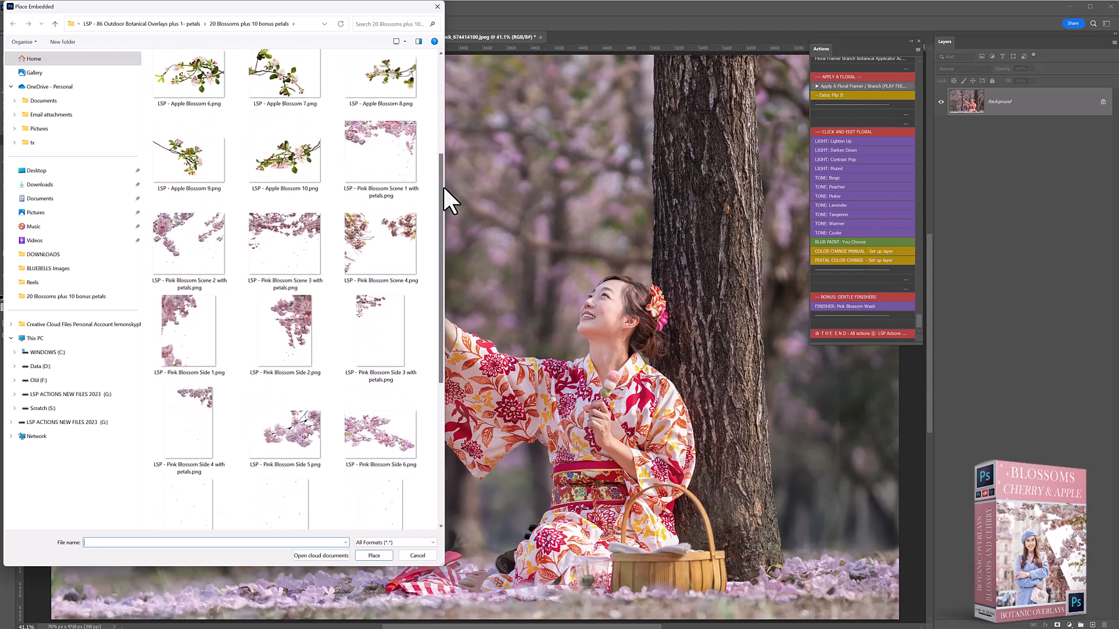
{"action": "double_click", "coordinate": [394, 163]}
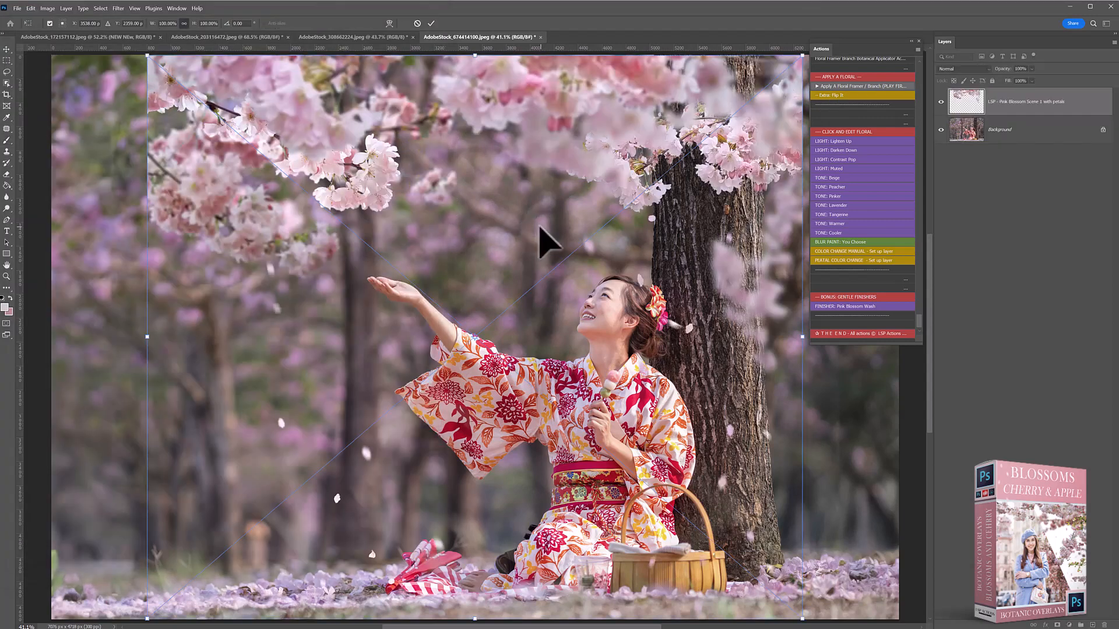
Stretch the blossom overlay to about 129% width so it spans the whole photo, align it with the top edge and commit the placement.
{"action": "left_click_drag", "start_coordinate": [475, 309], "coordinate": [392, 311]}
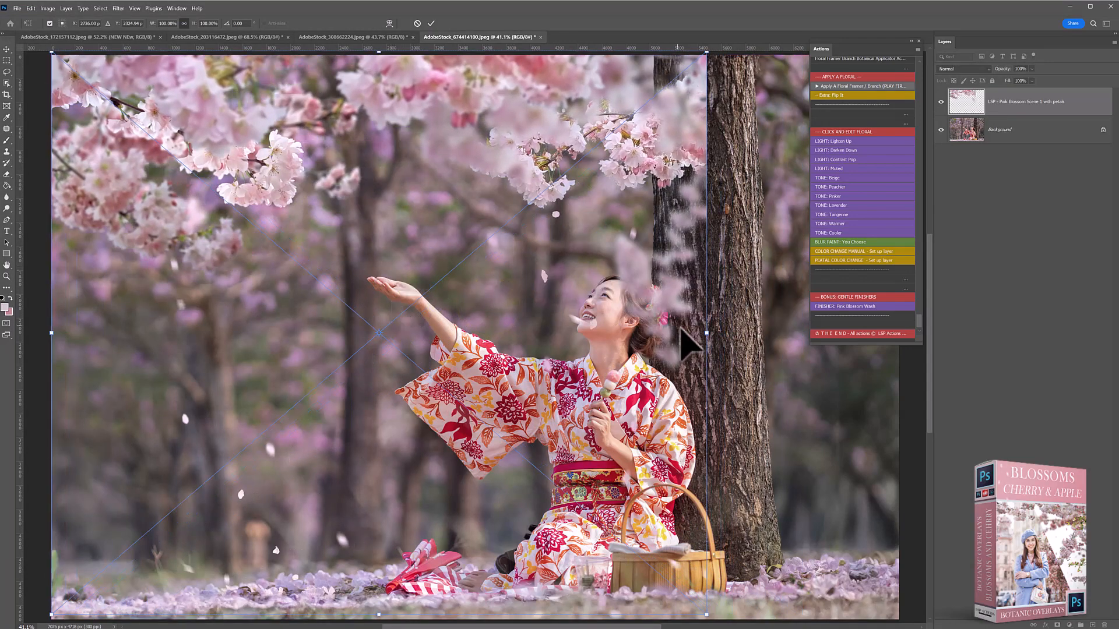
{"action": "left_click_drag", "start_coordinate": [706, 333], "coordinate": [903, 378]}
{"action": "scroll", "coordinate": [824, 434], "scroll_direction": "up", "scroll_amount": 1}
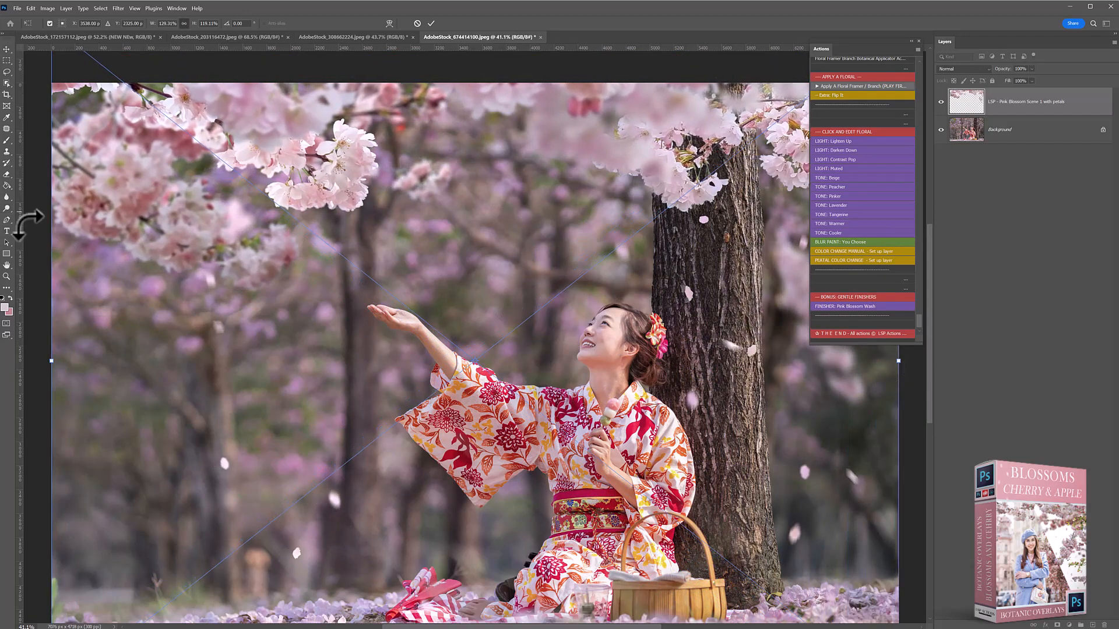
{"action": "scroll", "coordinate": [549, 299], "scroll_direction": "down", "scroll_amount": 1}
{"action": "mouse_move", "coordinate": [534, 299]}
{"action": "left_mouse_down"}
{"action": "mouse_move", "coordinate": [533, 308]}
{"action": "mouse_move", "coordinate": [535, 282]}
{"action": "left_mouse_up"}
{"action": "key", "text": "Return"}
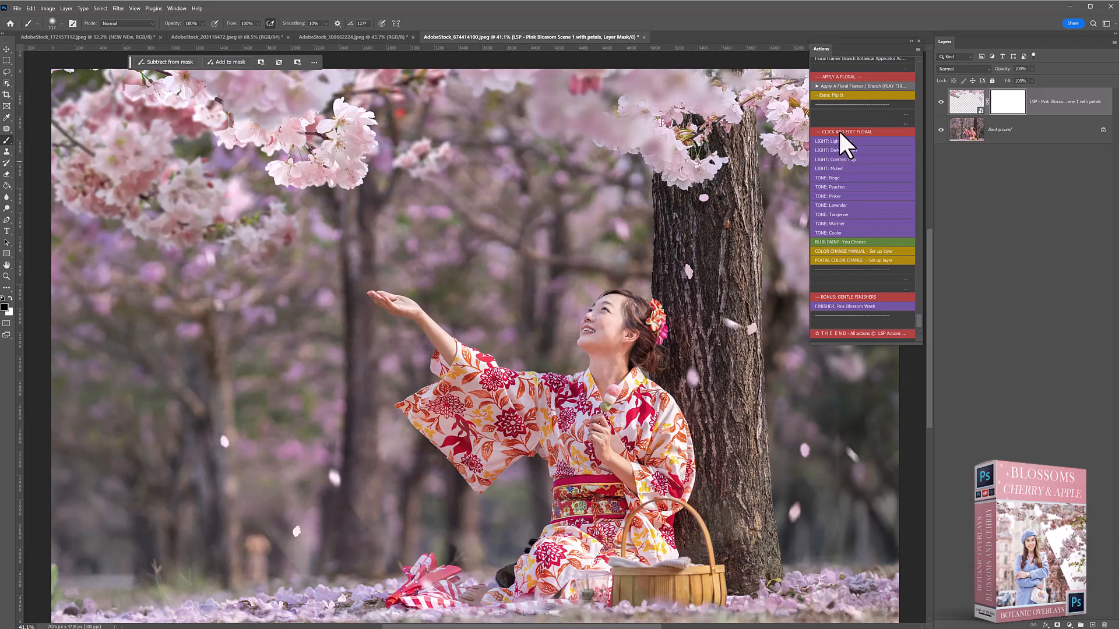
Run the TONE: Lavender action on the Pink Blossom Scene 1 overlay and compare the photo with and without the overlay.
{"action": "left_click", "coordinate": [966, 100]}
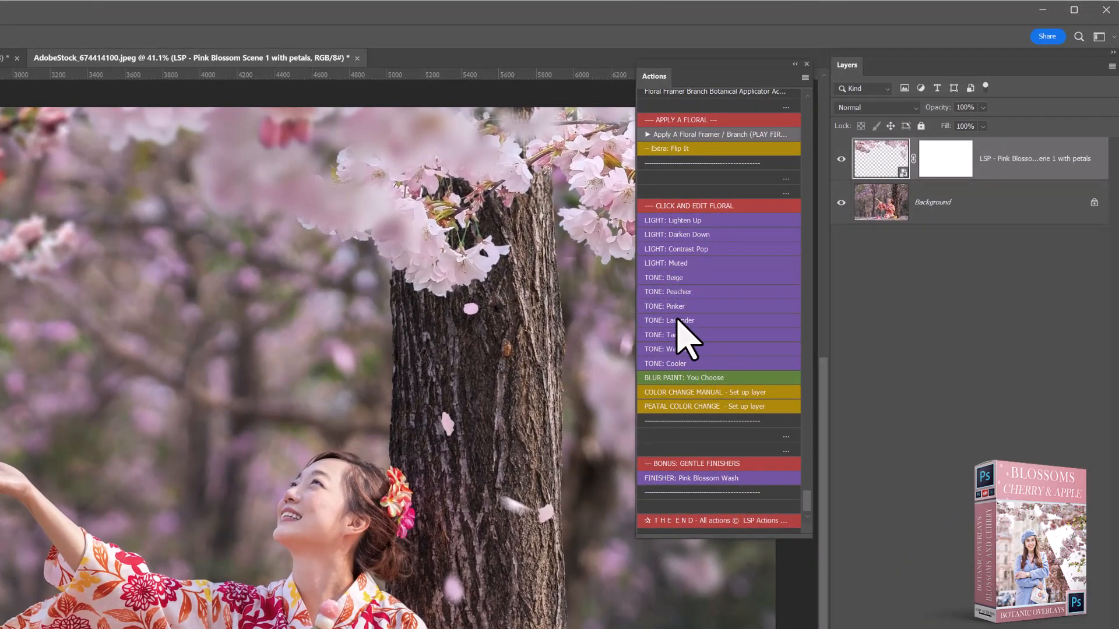
{"action": "left_click", "coordinate": [677, 320]}
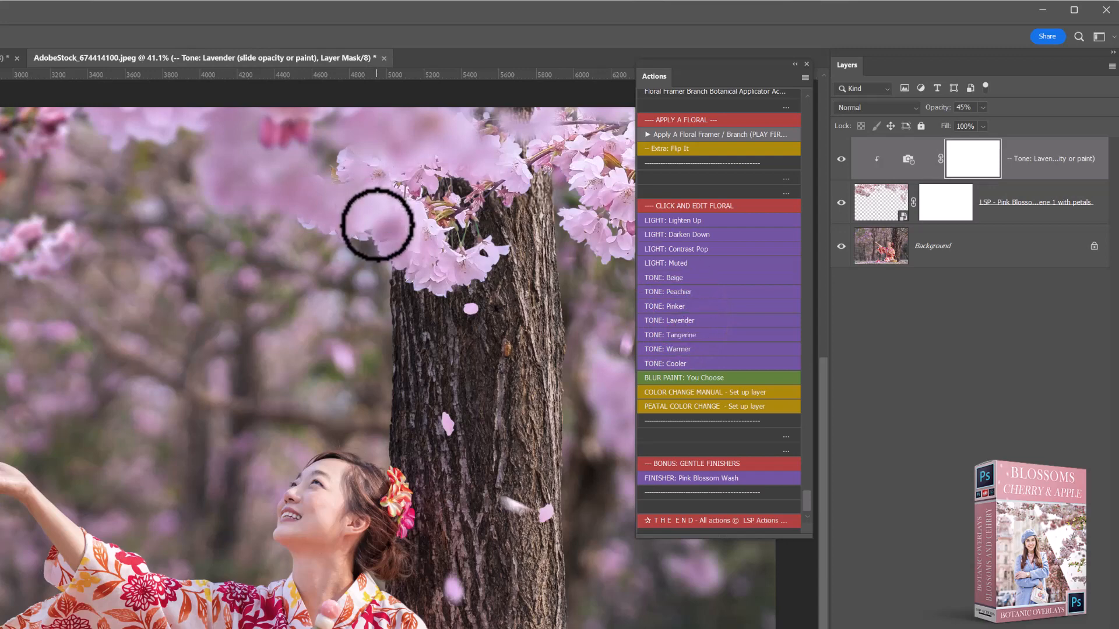
{"action": "left_click", "coordinate": [841, 202]}
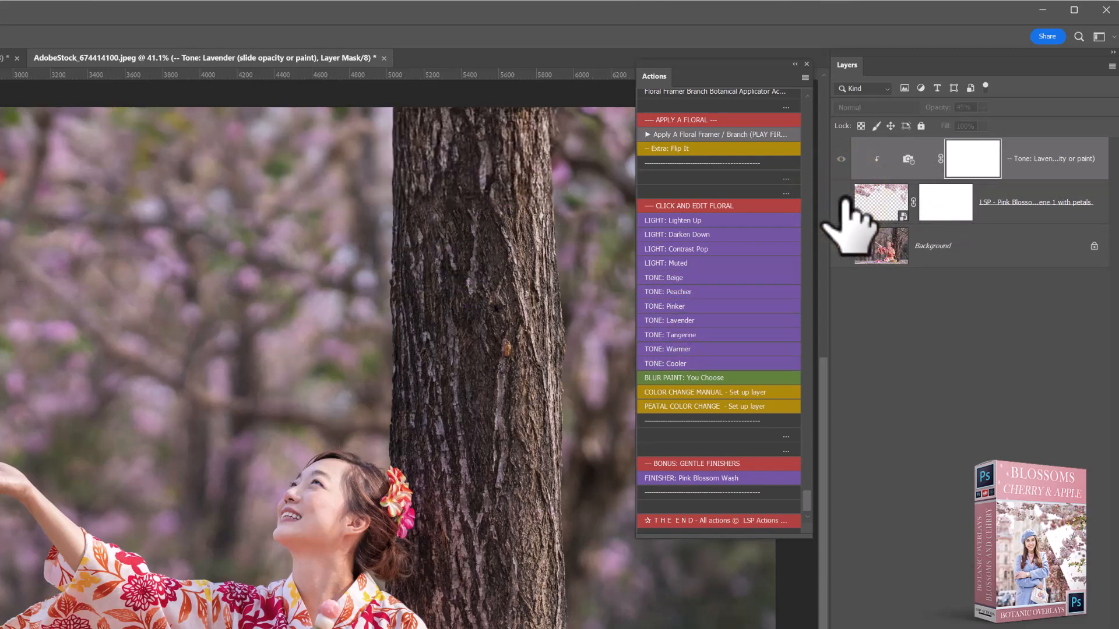
{"action": "left_click", "coordinate": [841, 202]}
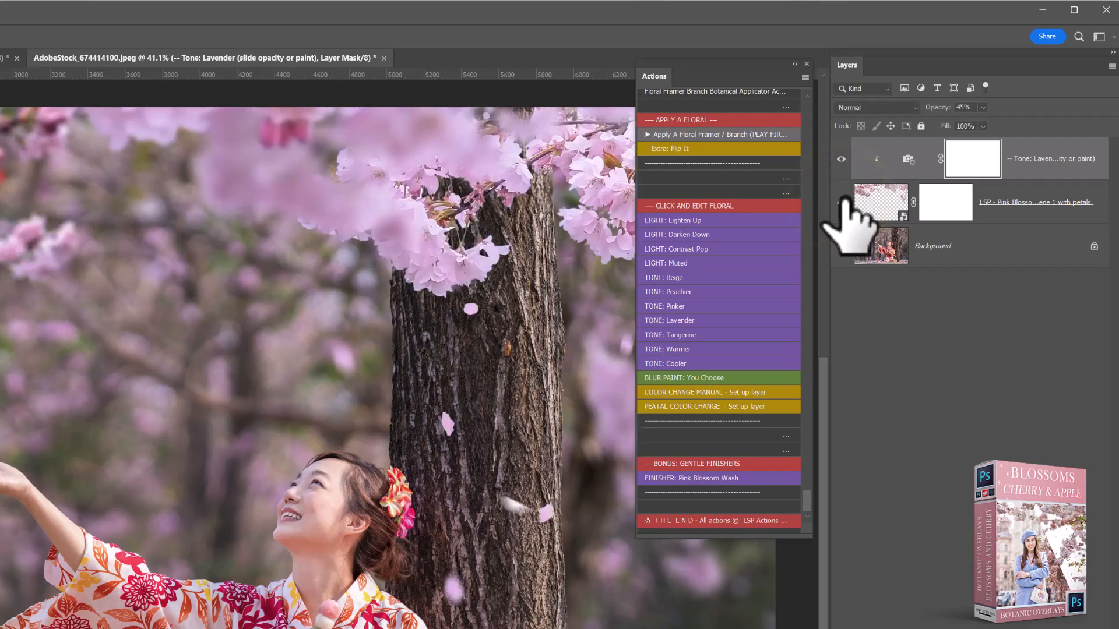
Run the LIGHT: Darken Down action on the blossom overlay and set the darken layer's opacity to 18%.
{"action": "left_click", "coordinate": [676, 234]}
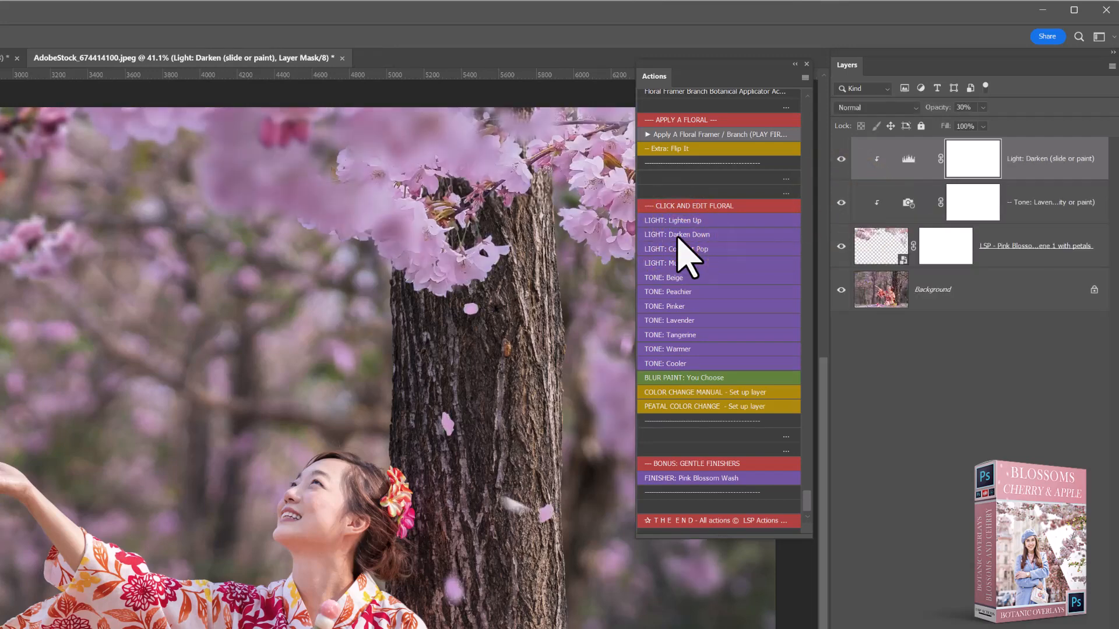
{"action": "left_click", "coordinate": [984, 107]}
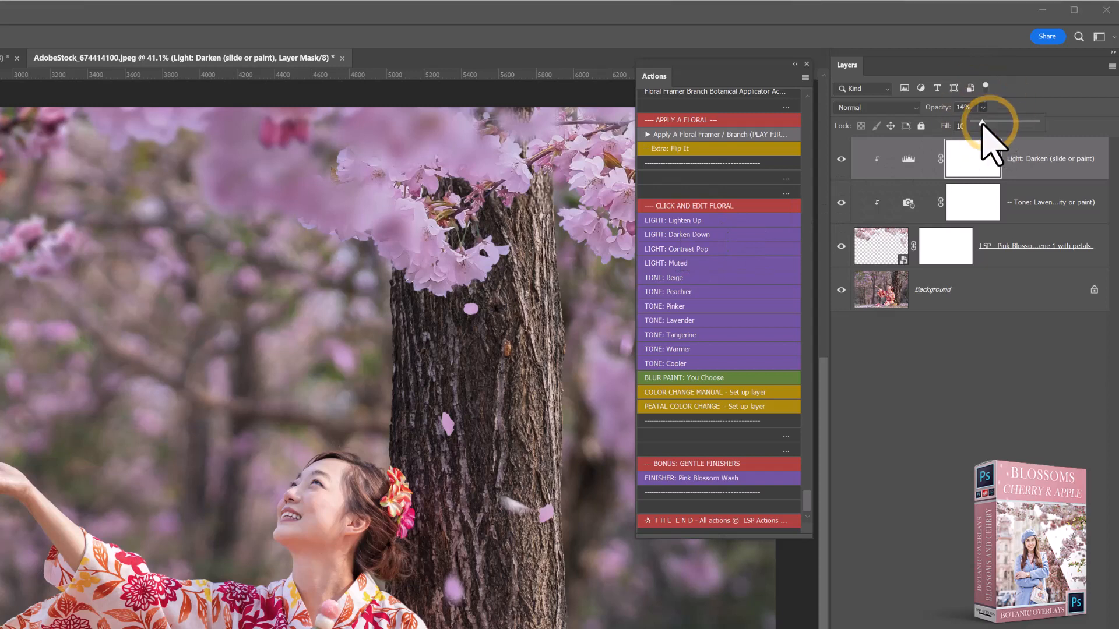
{"action": "left_click_drag", "start_coordinate": [991, 121], "coordinate": [985, 123]}
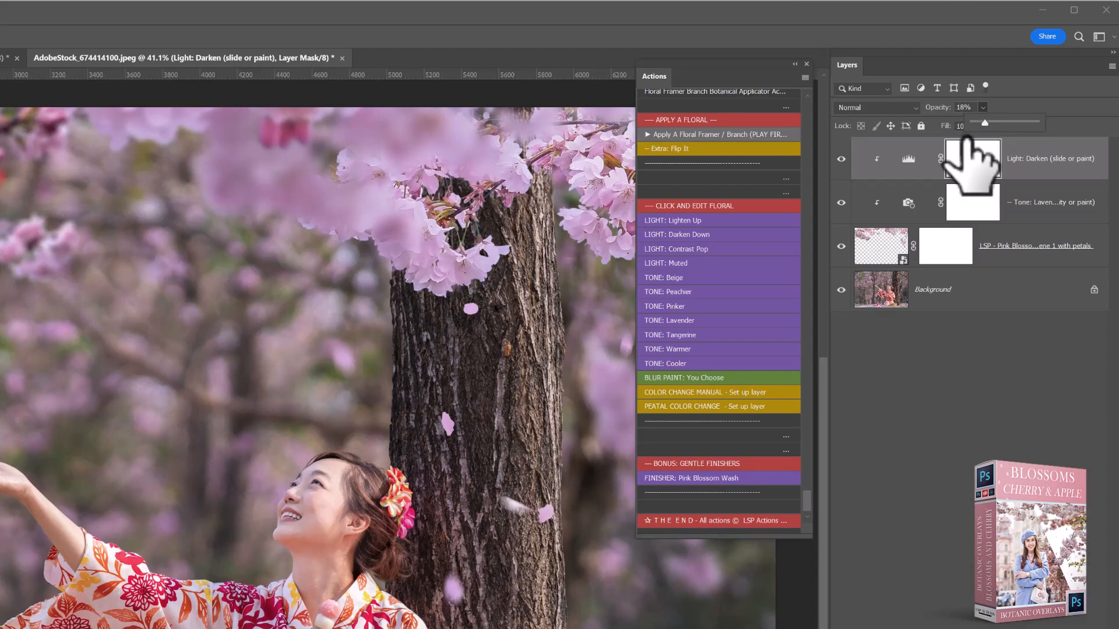
Run the BLUR PAINT: You Choose action on the Pink Blossom Scene 1 layer and apply a stronger Gaussian Blur than 6 pixels.
{"action": "left_click", "coordinate": [877, 251]}
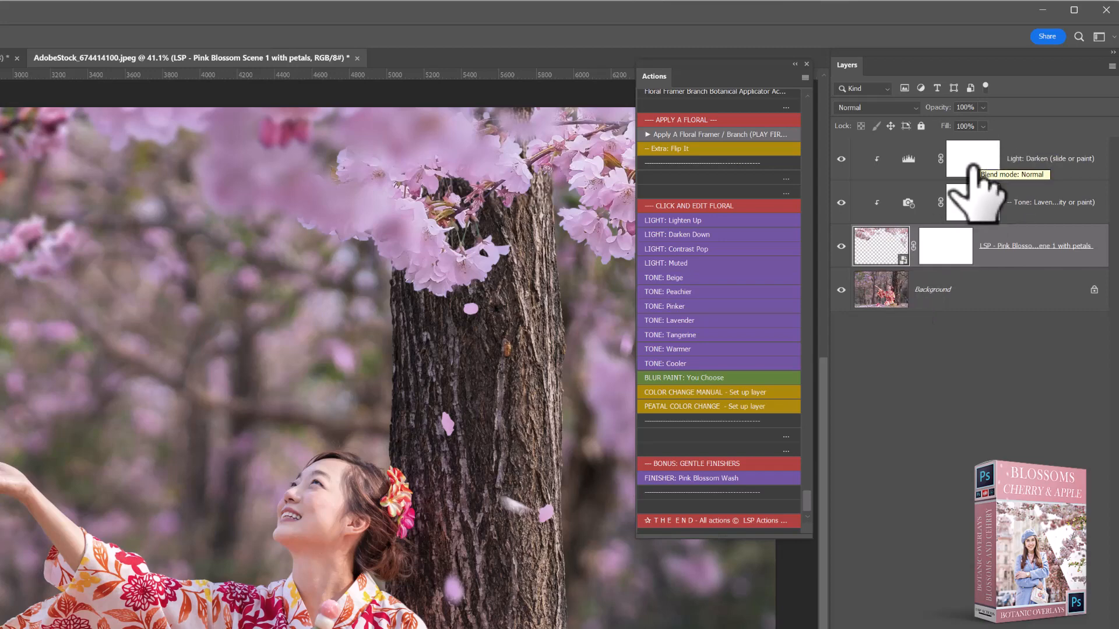
{"action": "left_click", "coordinate": [675, 378]}
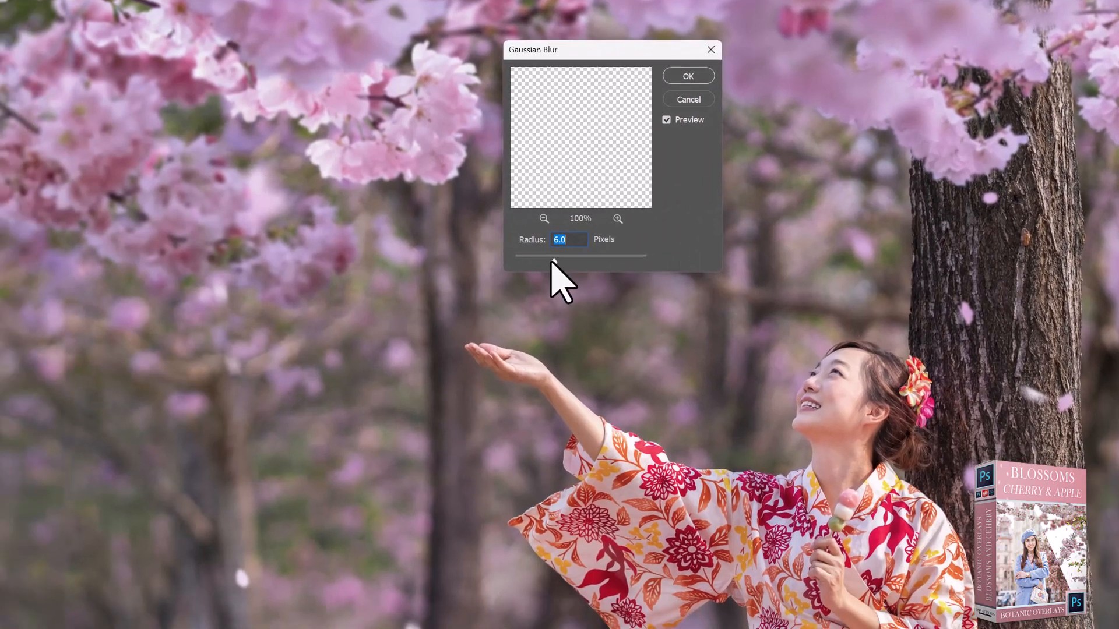
{"action": "left_click_drag", "start_coordinate": [551, 261], "coordinate": [577, 260]}
{"action": "left_click", "coordinate": [681, 75]}
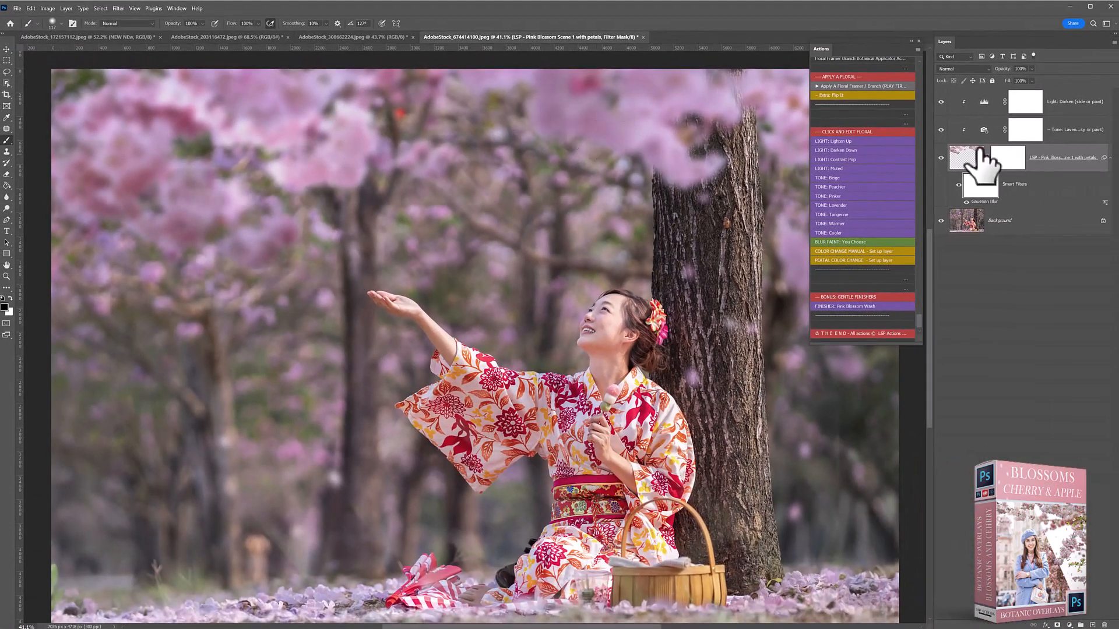
Run Apply A Floral Framer / Branch above the Light: Darken layer and choose LSP - Pink Blossom Side 6.png as the overlay.
{"action": "left_click", "coordinate": [1099, 108]}
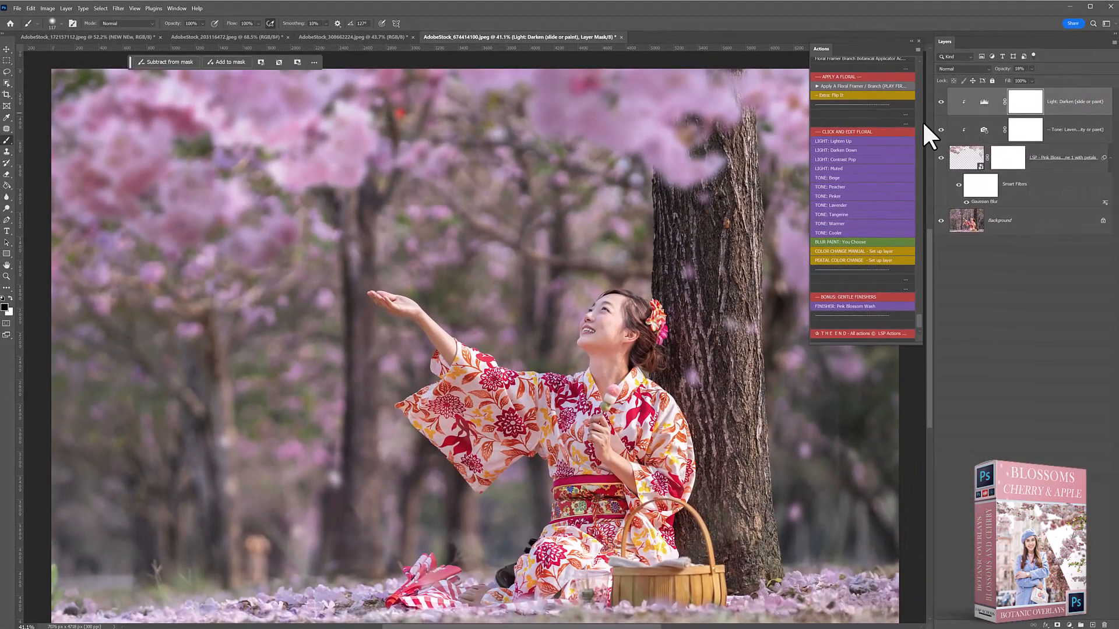
{"action": "left_click", "coordinate": [828, 85]}
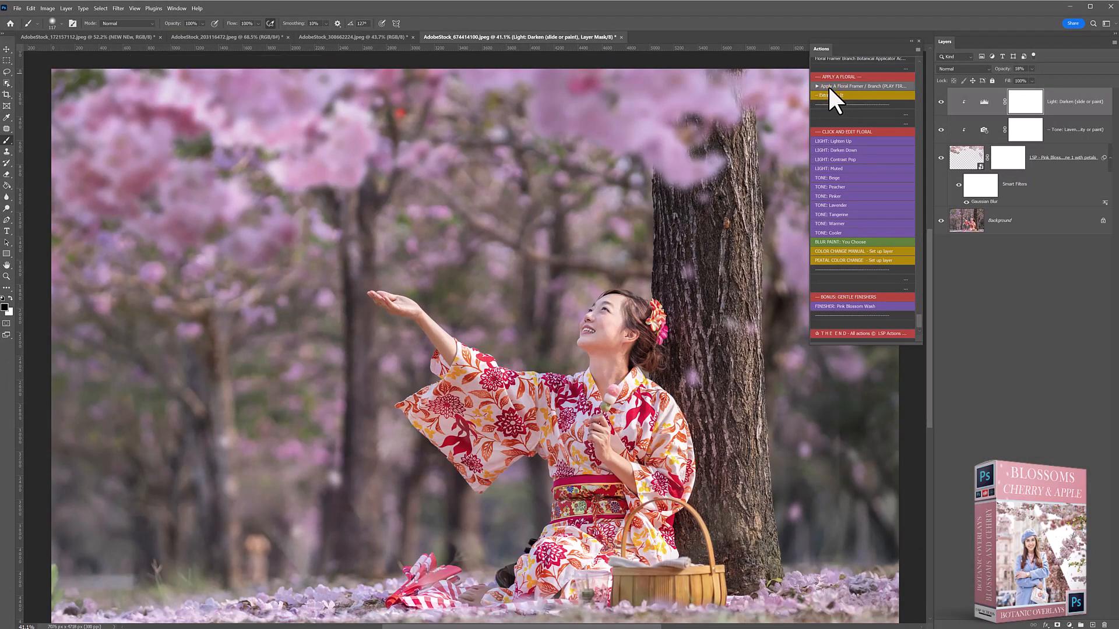
{"action": "left_click_drag", "start_coordinate": [439, 204], "coordinate": [440, 271]}
{"action": "left_click_drag", "start_coordinate": [327, 23], "coordinate": [939, 121]}
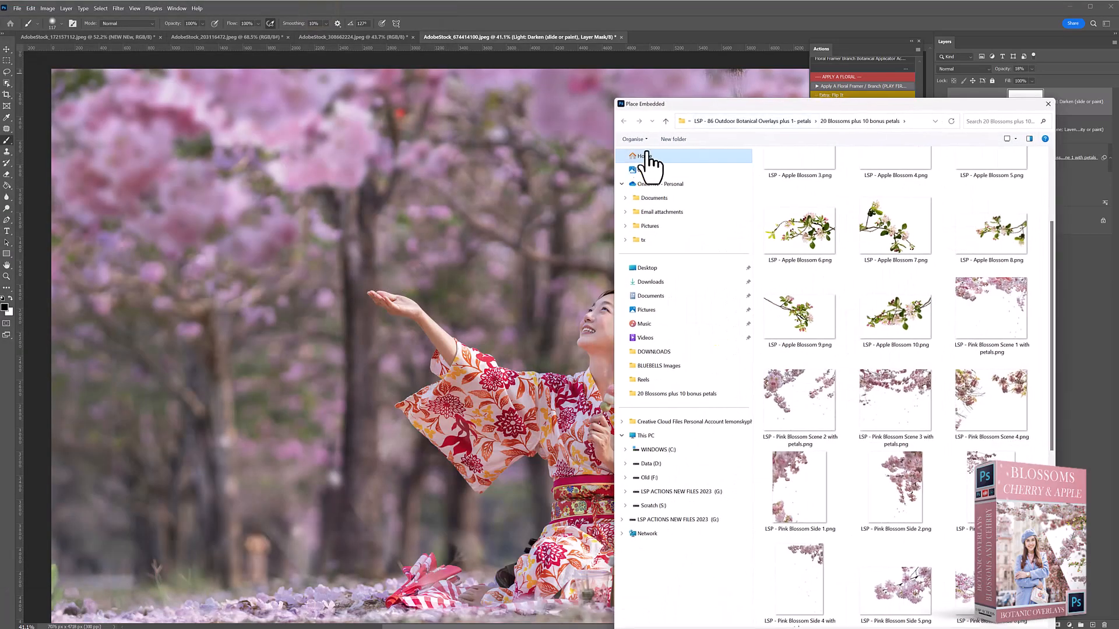
{"action": "left_click_drag", "start_coordinate": [697, 68], "coordinate": [332, 59]}
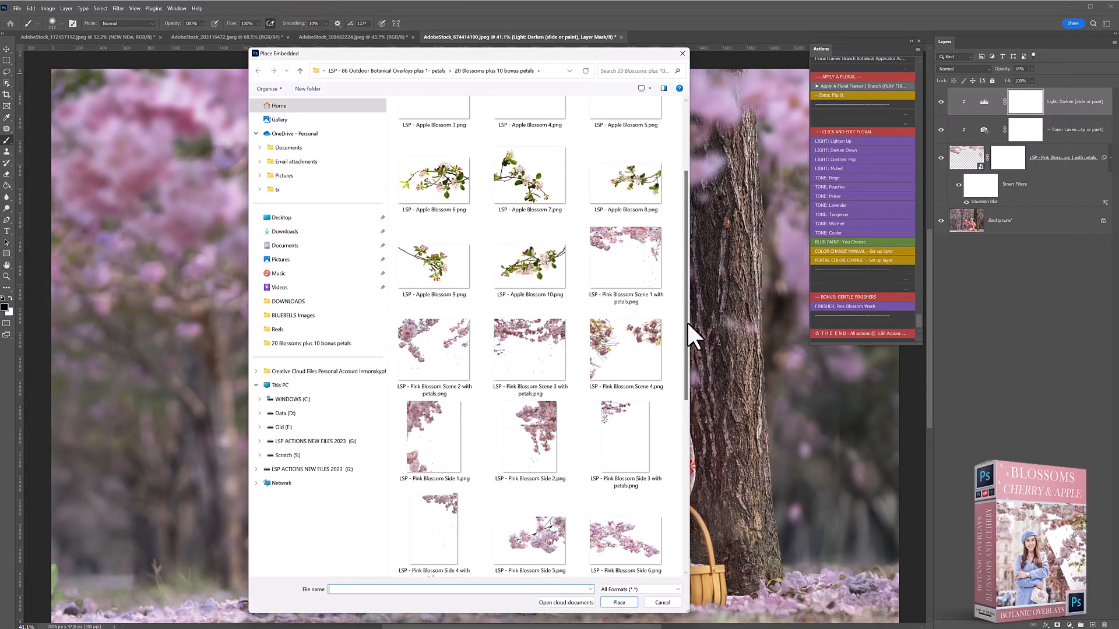
{"action": "left_click_drag", "start_coordinate": [687, 321], "coordinate": [686, 355]}
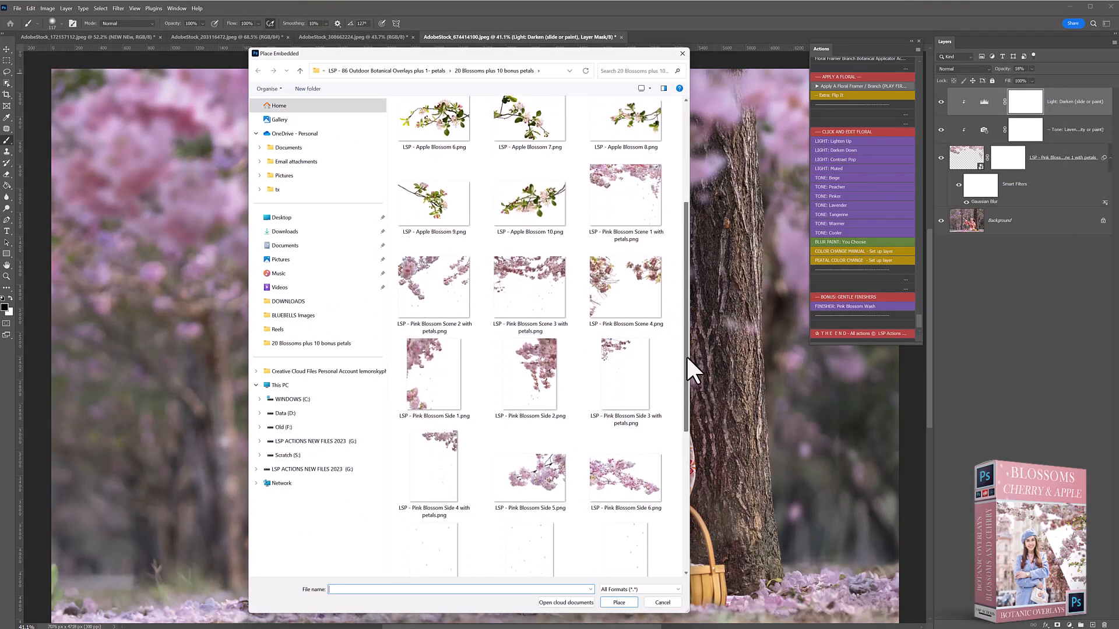
{"action": "double_click", "coordinate": [614, 489]}
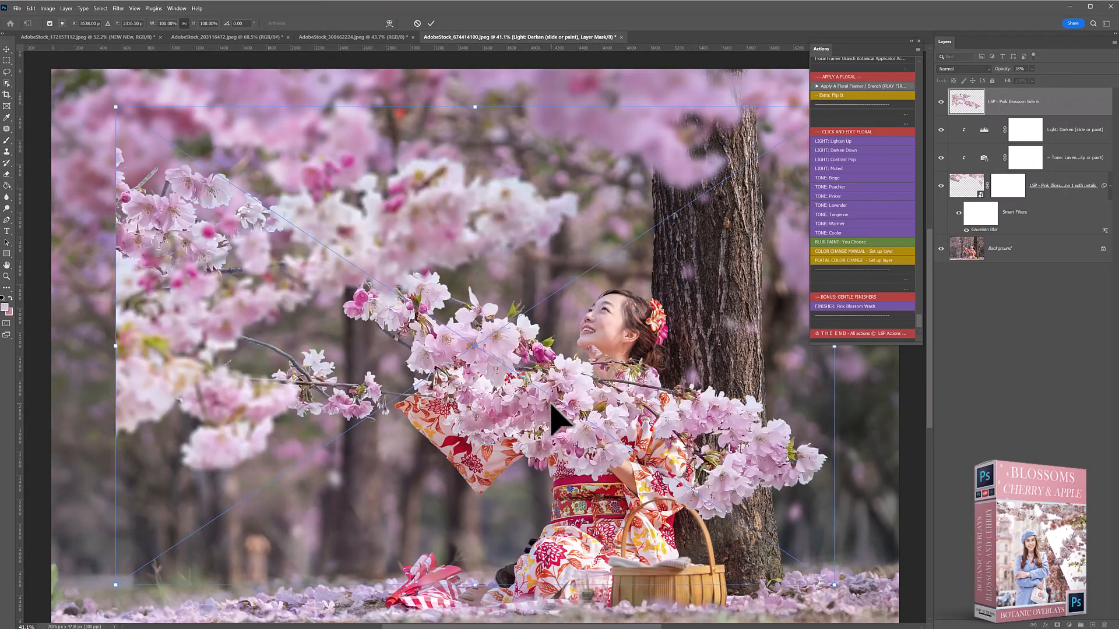
Scale the Pink Blossom Side 6 branch to about 60.6%, move it into the photo's upper-left corner above the raised hand and commit it.
{"action": "left_click_drag", "start_coordinate": [462, 365], "coordinate": [453, 362]}
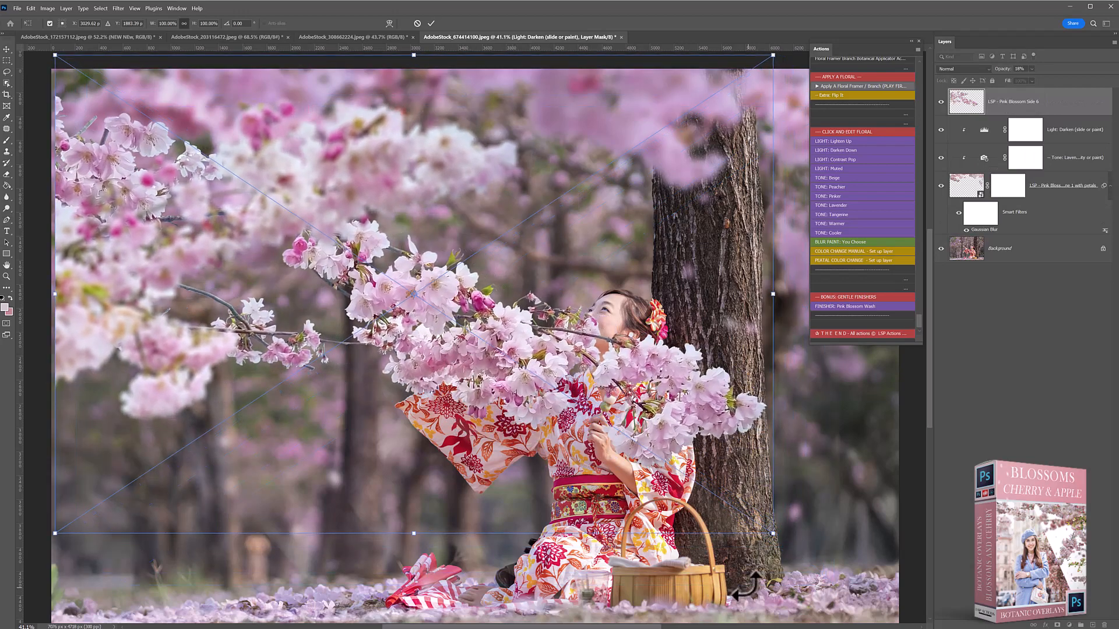
{"action": "left_click_drag", "start_coordinate": [778, 534], "coordinate": [443, 299]}
{"action": "left_click_drag", "start_coordinate": [367, 273], "coordinate": [371, 246]}
{"action": "left_click_drag", "start_coordinate": [444, 148], "coordinate": [477, 155]}
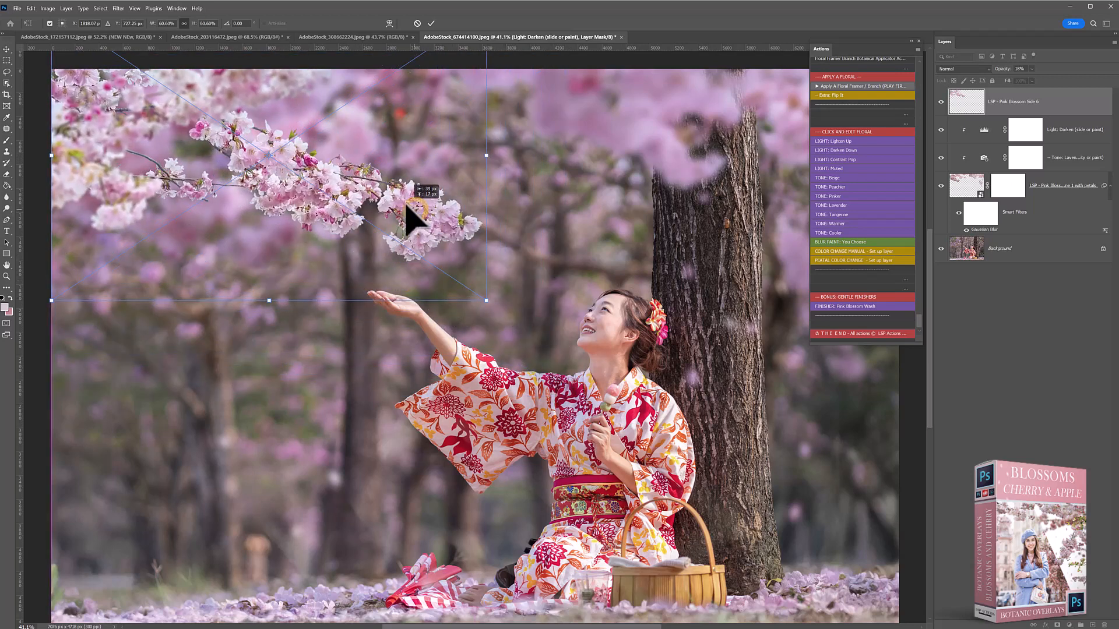
{"action": "left_click_drag", "start_coordinate": [407, 217], "coordinate": [401, 197]}
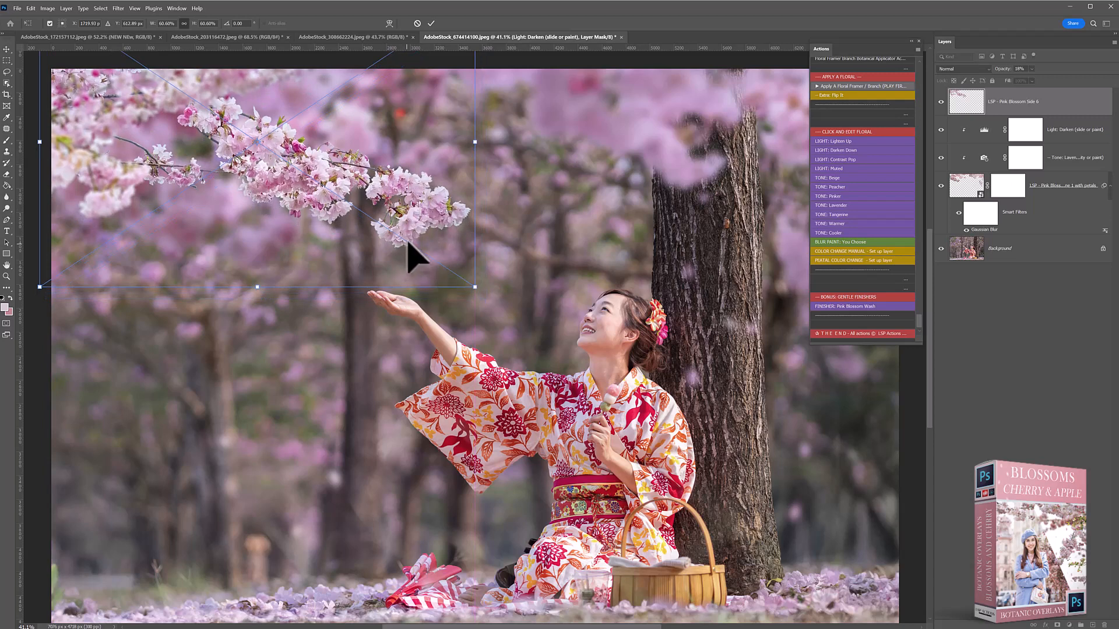
{"action": "mouse_move", "coordinate": [412, 252]}
{"action": "left_mouse_down"}
{"action": "mouse_move", "coordinate": [412, 225]}
{"action": "mouse_move", "coordinate": [411, 237]}
{"action": "mouse_move", "coordinate": [432, 214]}
{"action": "left_mouse_up"}
{"action": "key", "text": "Return"}
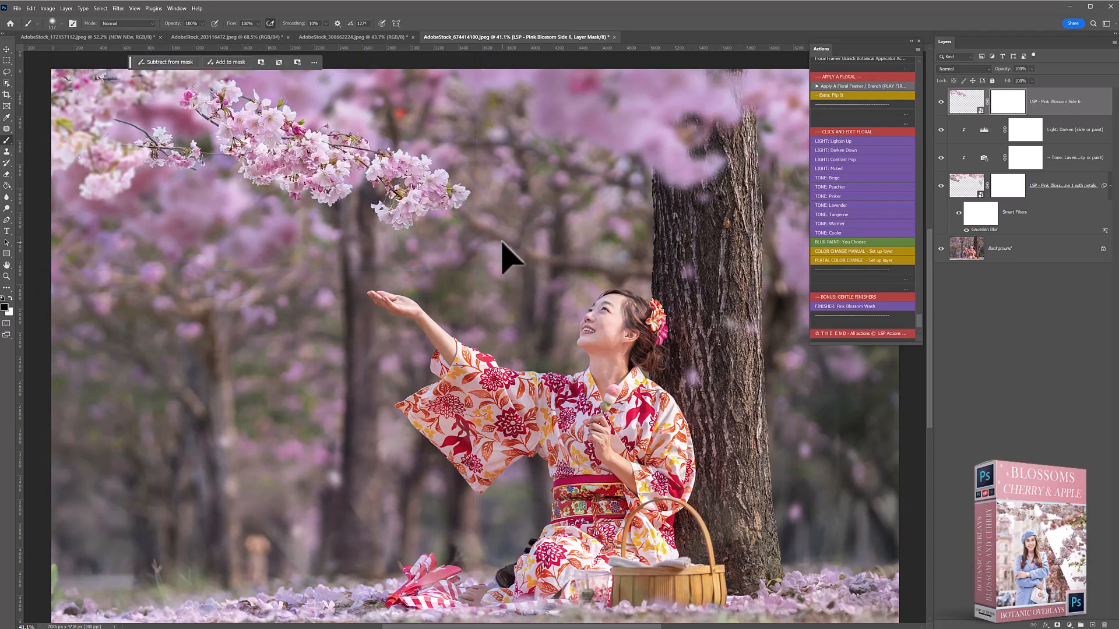
Apply TONE: Lavender and LIGHT: Darken Down at 20% opacity to the Pink Blossom Side 6 branch, and compare the photo without it.
{"action": "left_click", "coordinate": [831, 205]}
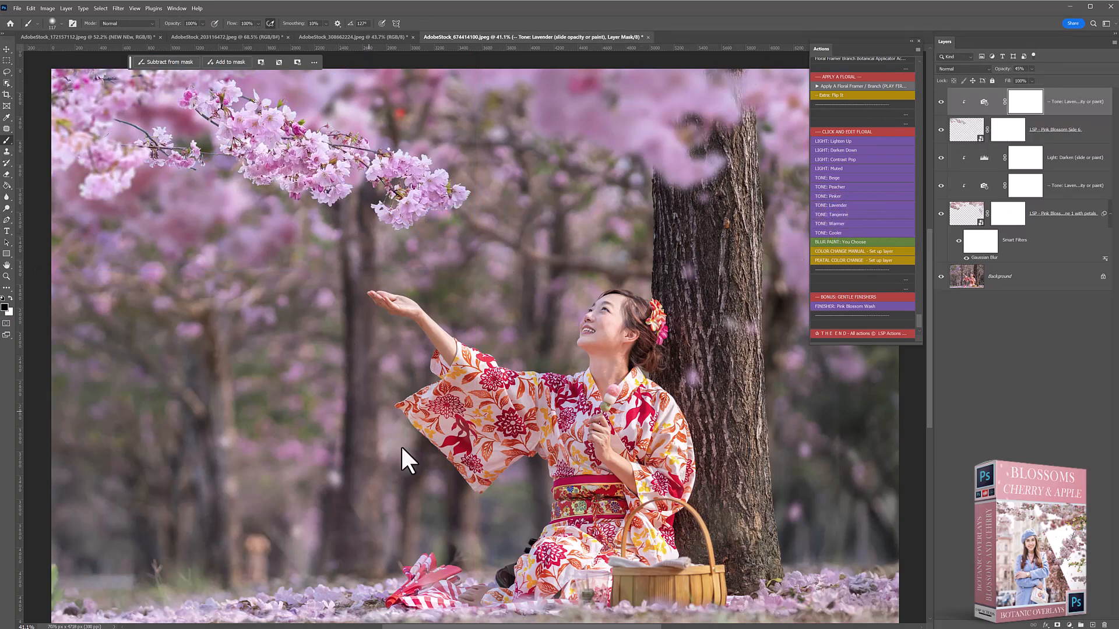
{"action": "left_click", "coordinate": [837, 149]}
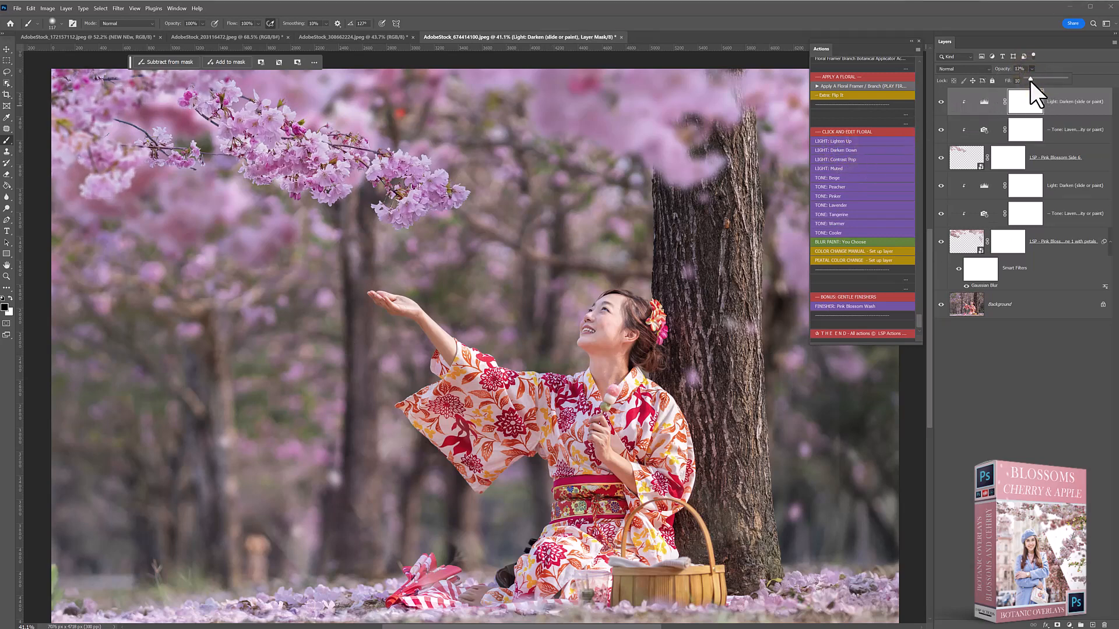
{"action": "left_click_drag", "start_coordinate": [1030, 82], "coordinate": [1034, 81]}
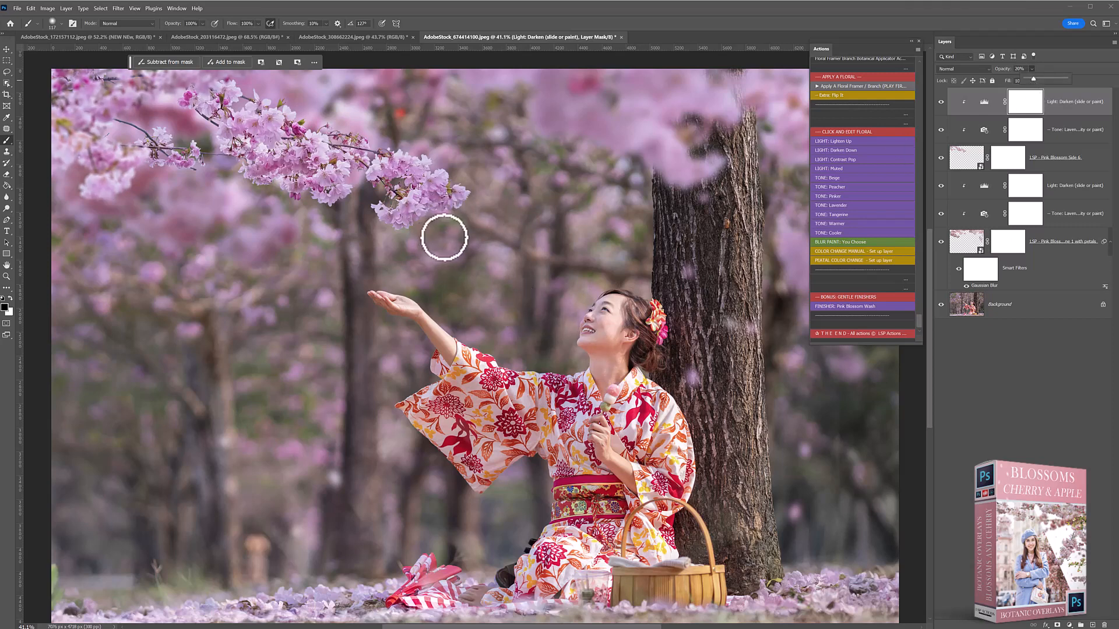
{"action": "left_click", "coordinate": [941, 157]}
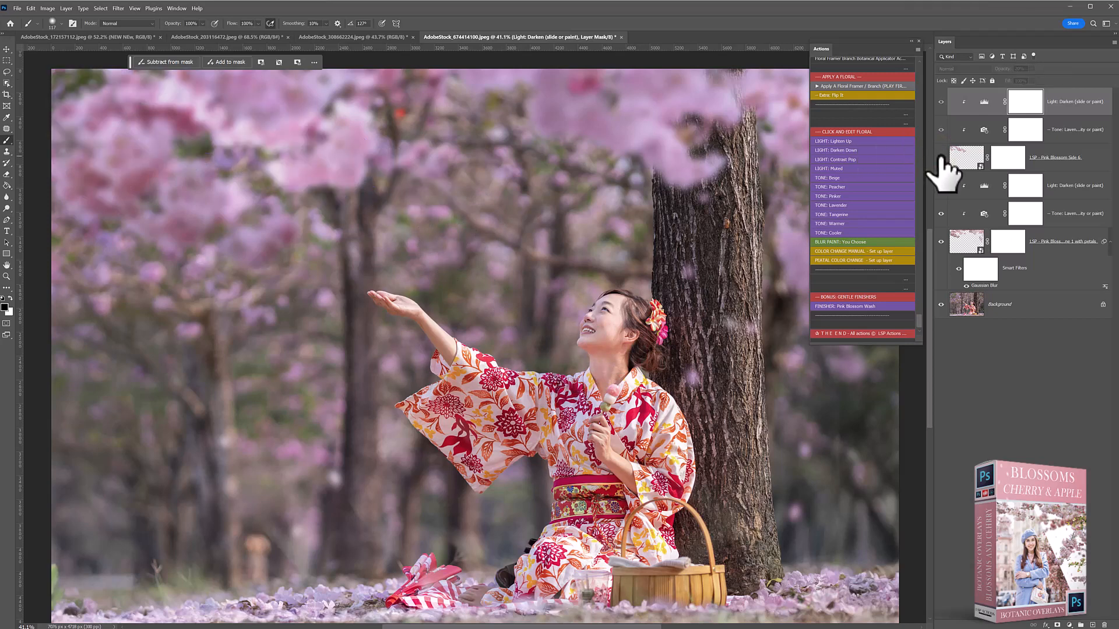
{"action": "left_click", "coordinate": [940, 157]}
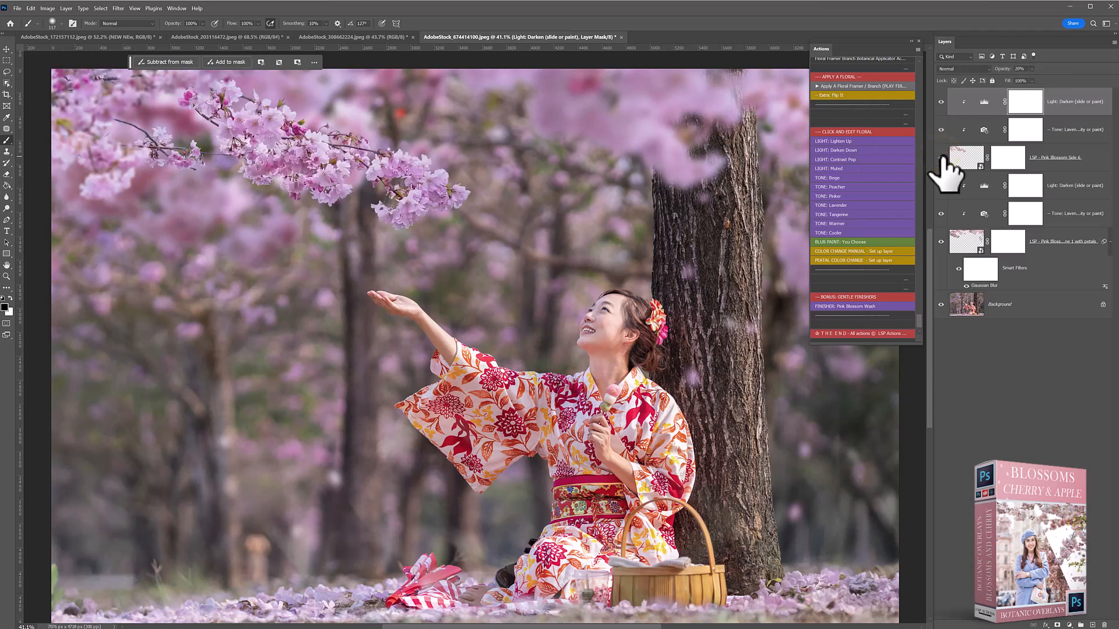
Place the Petals Blossom Pink 3 overlay with the floral framer action, scale it to about 44.7% around the outstretched hand and commit it.
{"action": "left_click", "coordinate": [861, 85]}
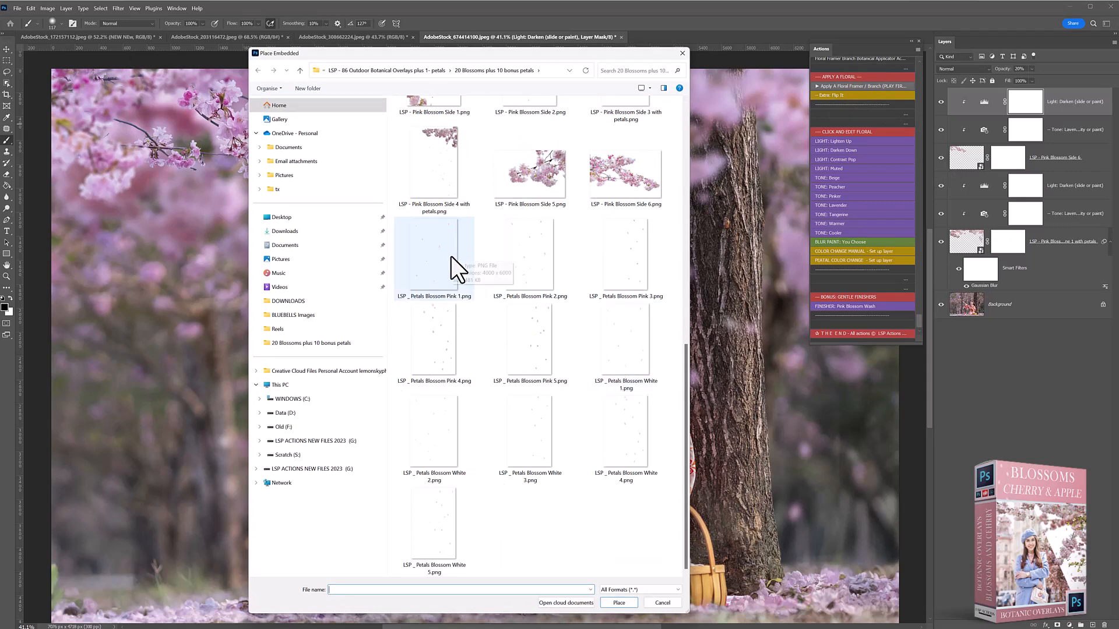
{"action": "double_click", "coordinate": [611, 264]}
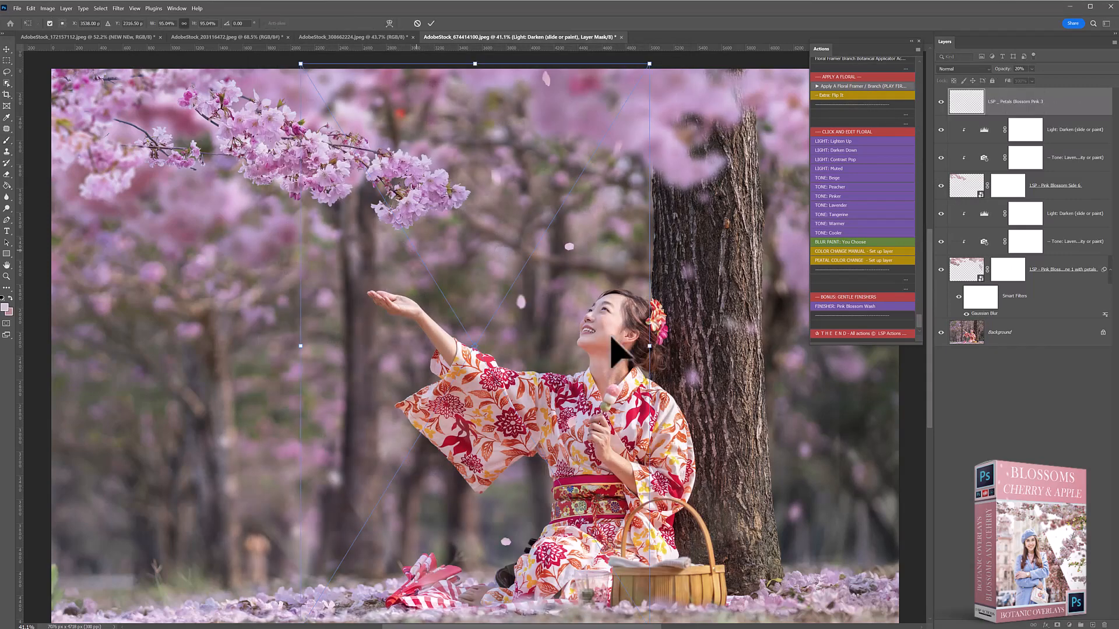
{"action": "left_click_drag", "start_coordinate": [648, 346], "coordinate": [432, 313]}
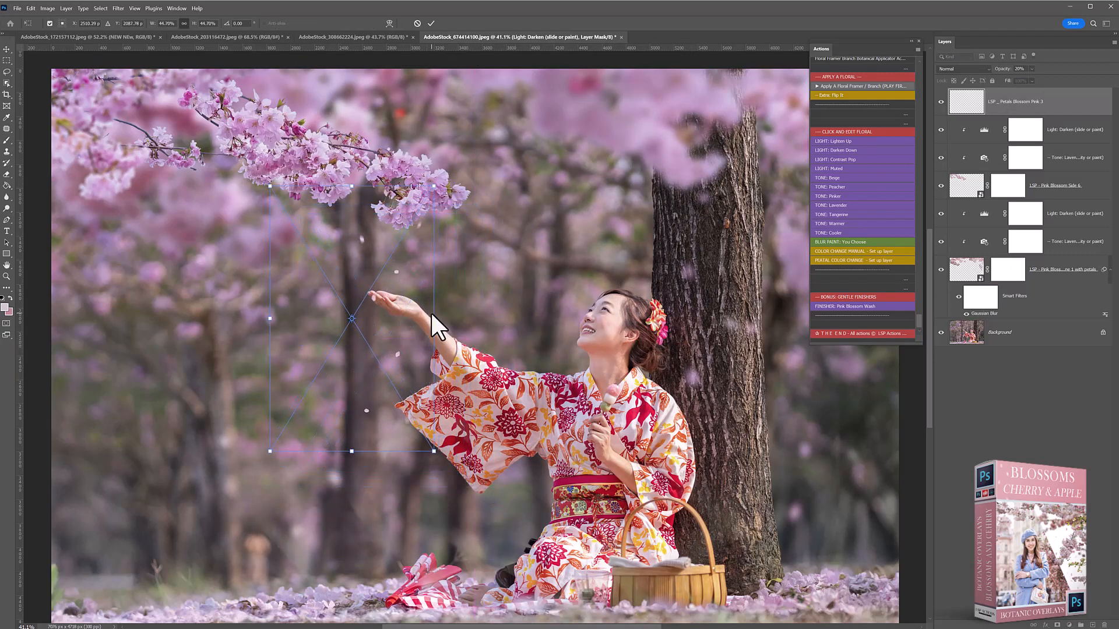
{"action": "key", "text": "Return"}
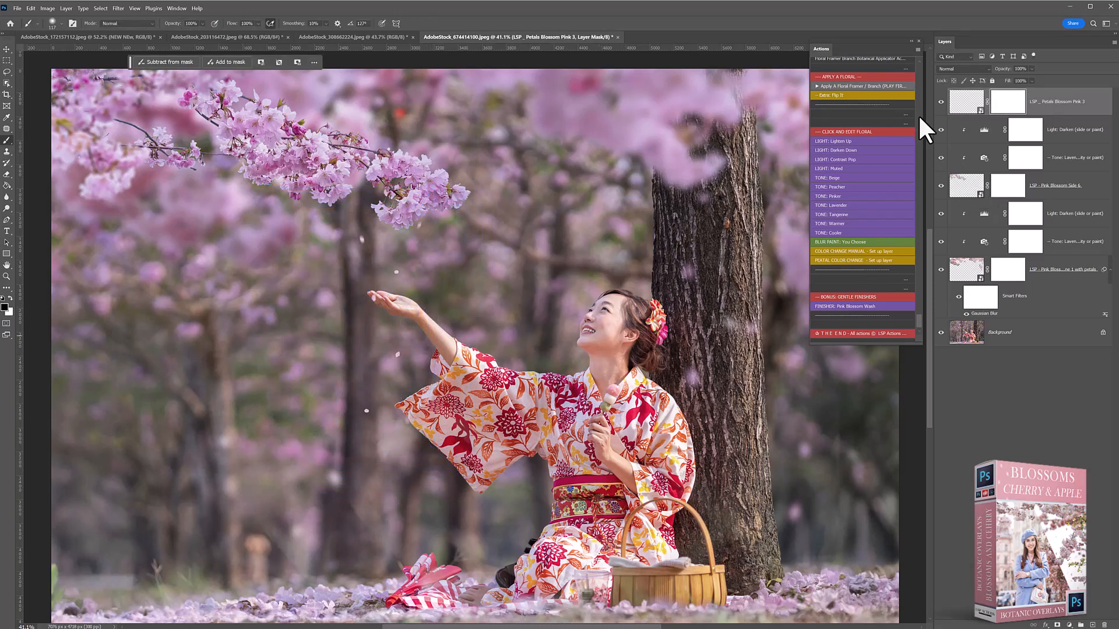
Place the Petals Blossom Pink 2 overlay with the floral framer action, shrink and move it to the left of the outstretched hand, and commit it.
{"action": "left_click", "coordinate": [883, 86]}
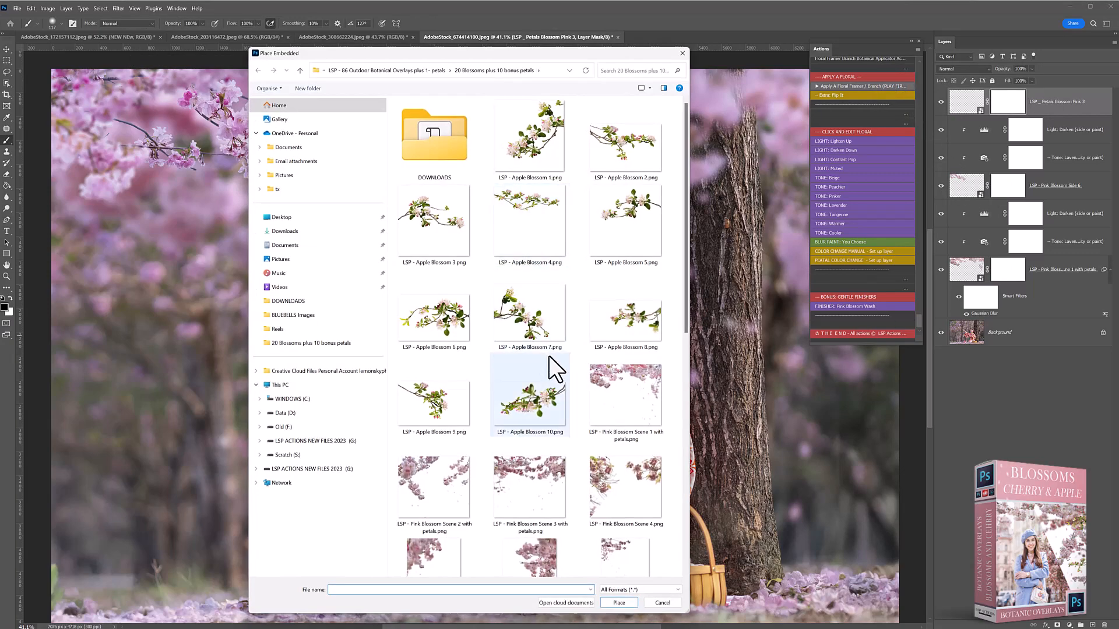
{"action": "scroll", "coordinate": [551, 359], "scroll_direction": "down", "scroll_amount": 5}
{"action": "double_click", "coordinate": [531, 262]}
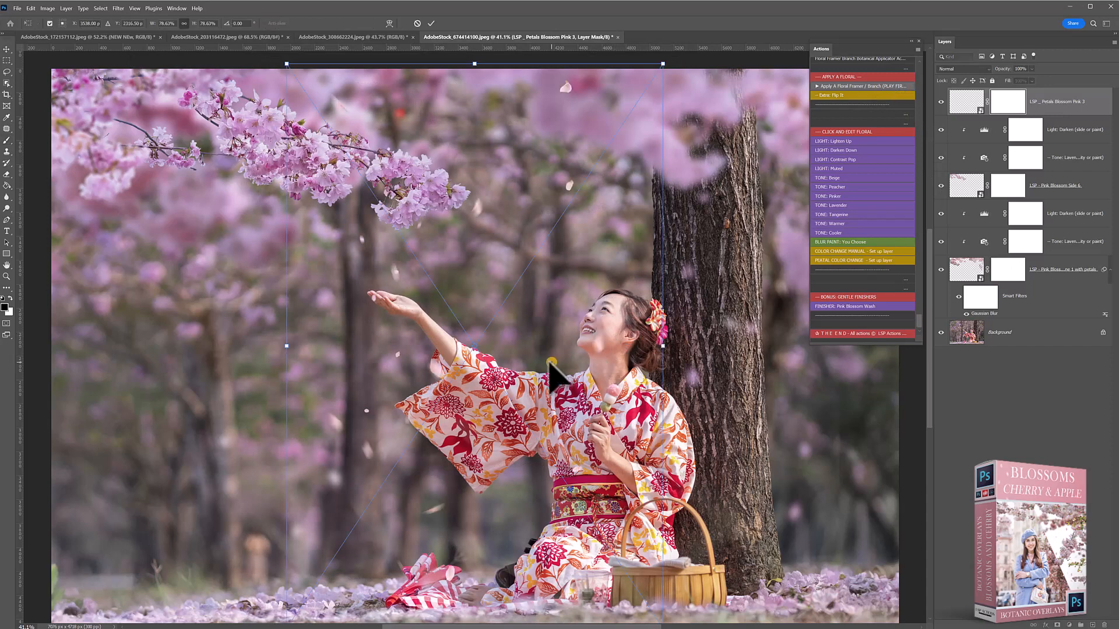
{"action": "left_click_drag", "start_coordinate": [384, 351], "coordinate": [339, 405]}
{"action": "key", "text": "Return"}
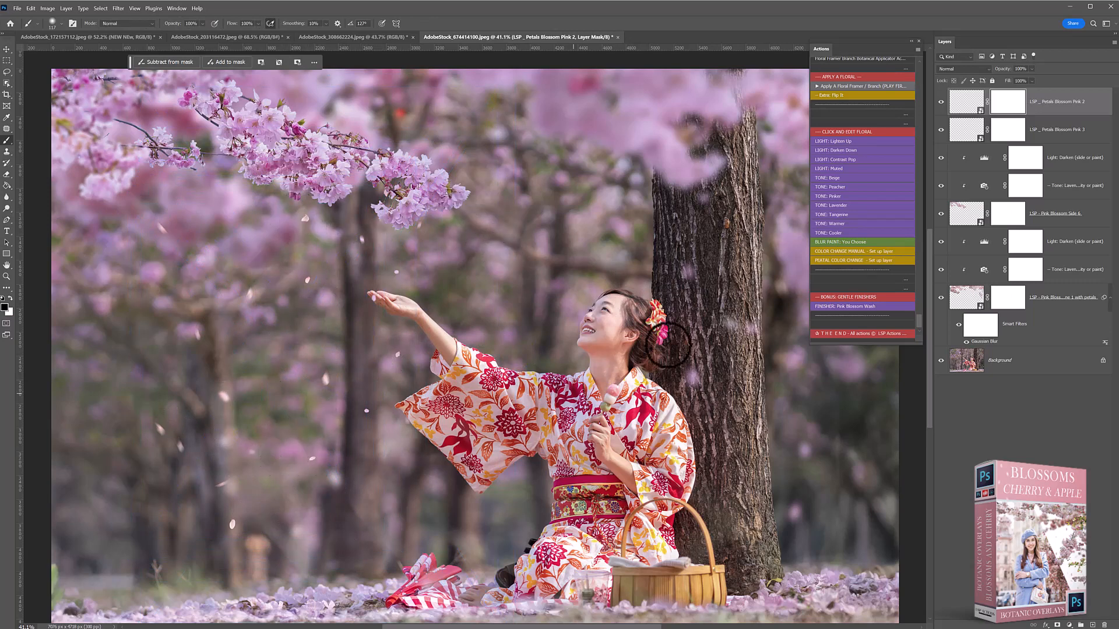
Run the TONE: Lavender action on the Petals Blossom Pink 2 layer and hide all layers except Background to compare with the original.
{"action": "left_click", "coordinate": [841, 204]}
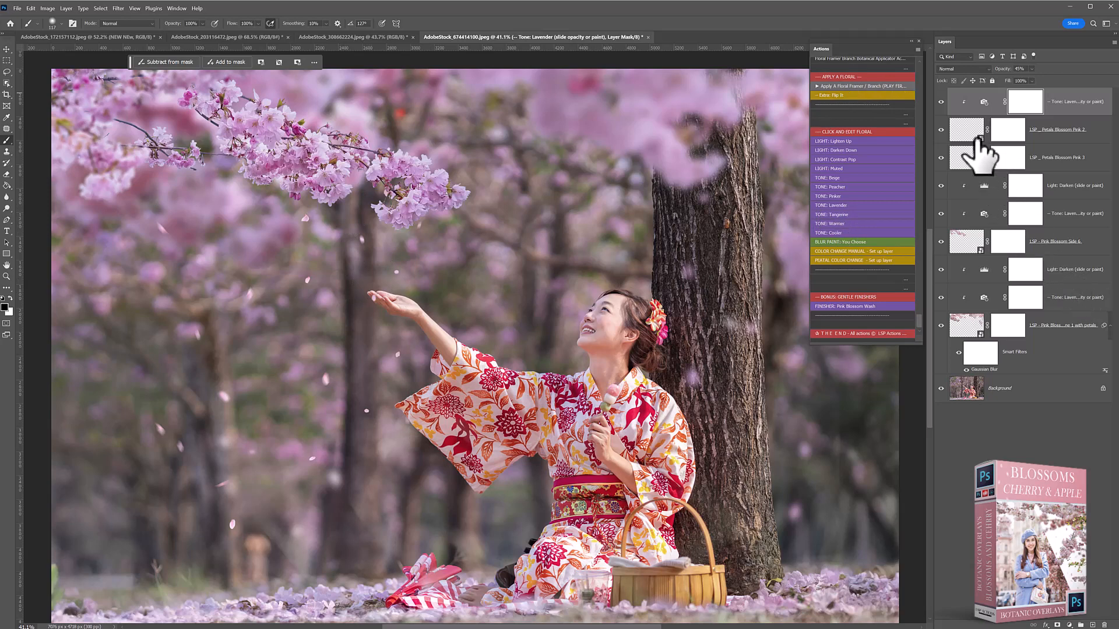
{"action": "mouse_move", "coordinate": [941, 185]}
{"action": "left_mouse_down"}
{"action": "mouse_move", "coordinate": [941, 211]}
{"action": "mouse_move", "coordinate": [940, 186]}
{"action": "left_mouse_up"}
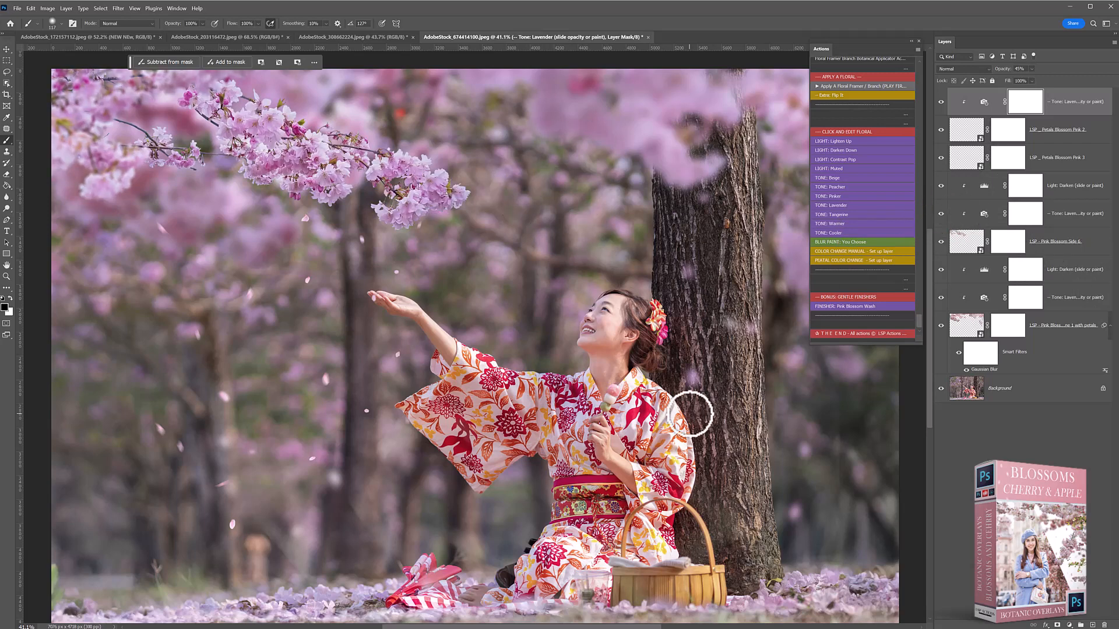
{"action": "left_click", "coordinate": [941, 389], "text": "alt"}
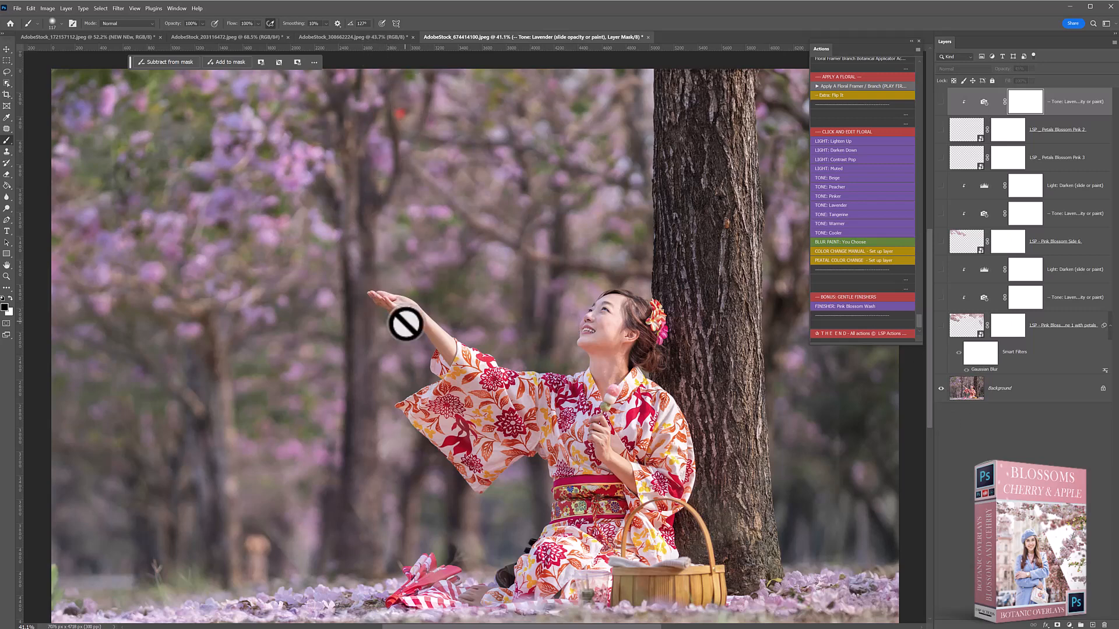
Show all the layers again and run the FINISHER: Pink Blossom Wash action on top of the Lavender tone layer.
{"action": "left_click", "coordinate": [941, 389], "text": "alt"}
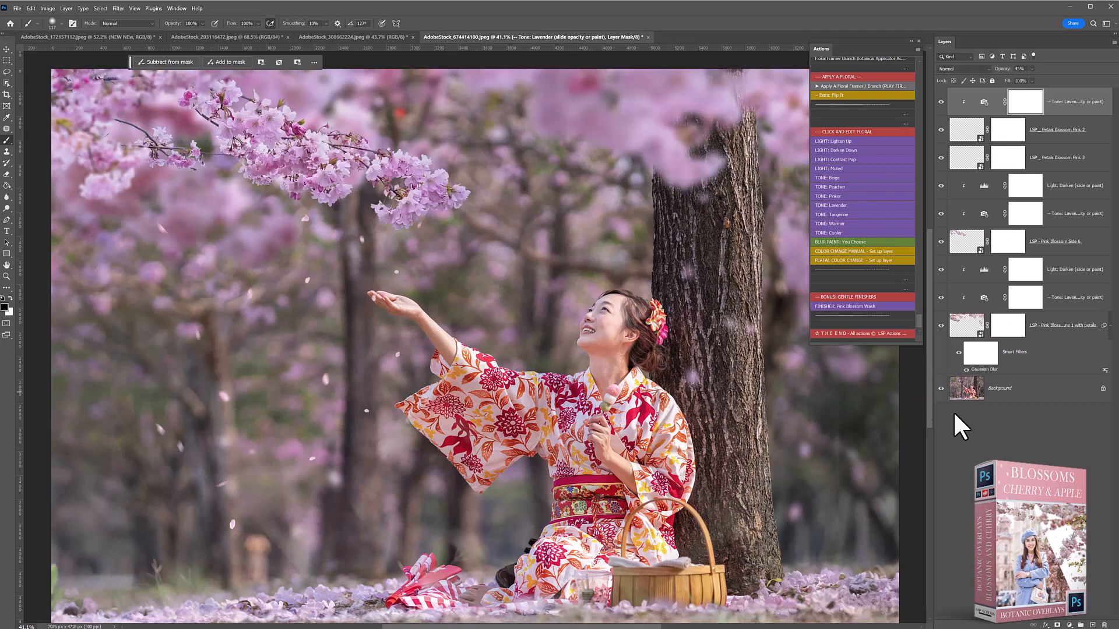
{"action": "left_click", "coordinate": [983, 101]}
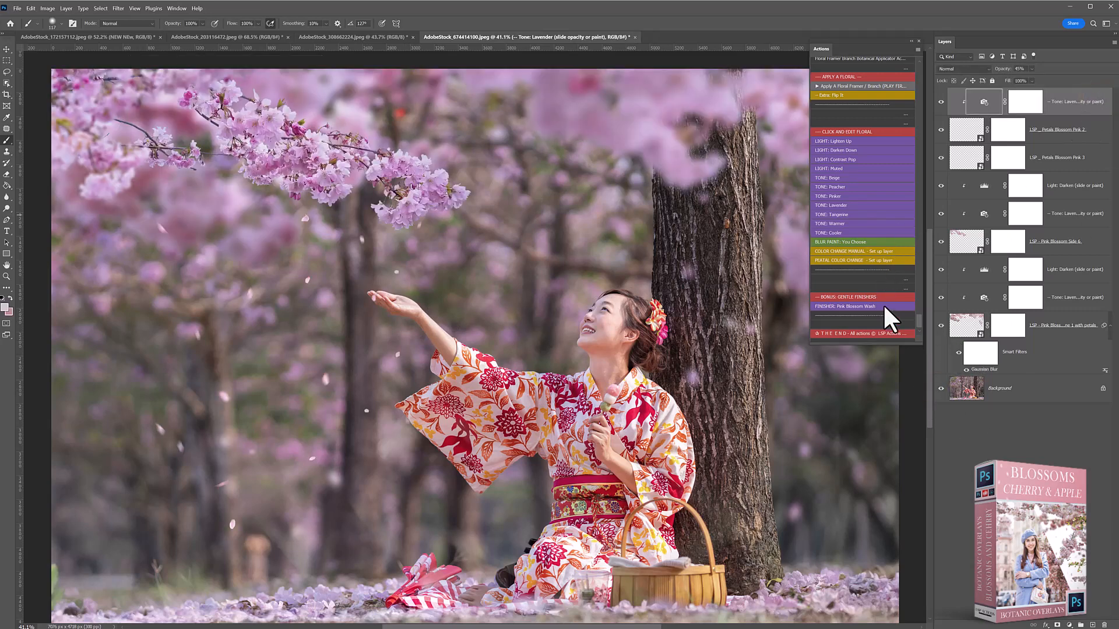
{"action": "scroll", "coordinate": [884, 307], "scroll_direction": "up", "scroll_amount": 2}
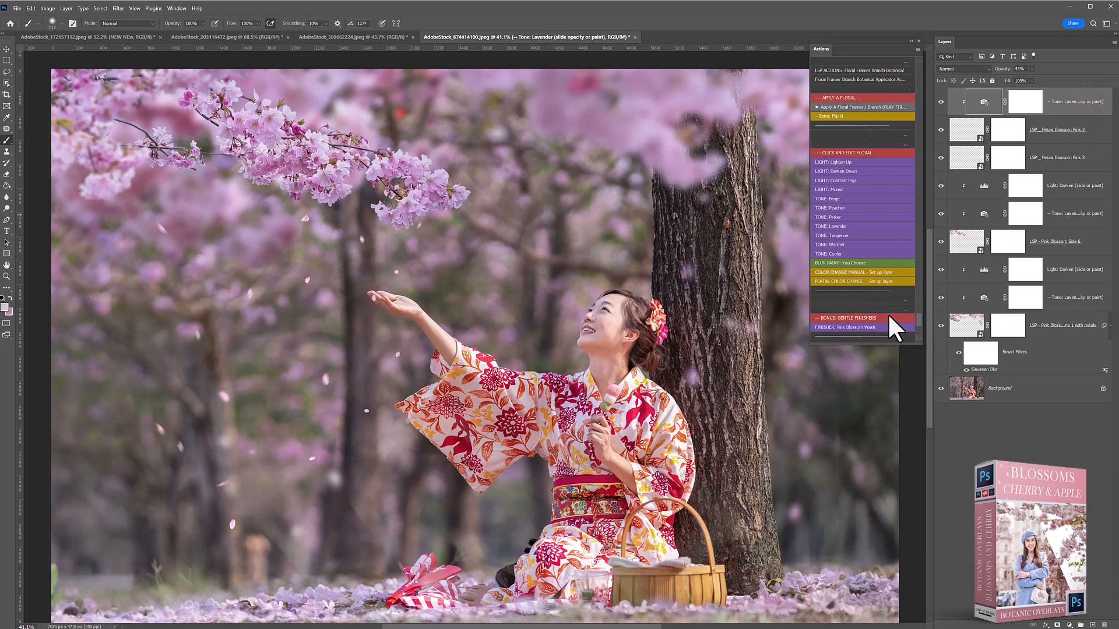
{"action": "scroll", "coordinate": [892, 328], "scroll_direction": "up", "scroll_amount": 1}
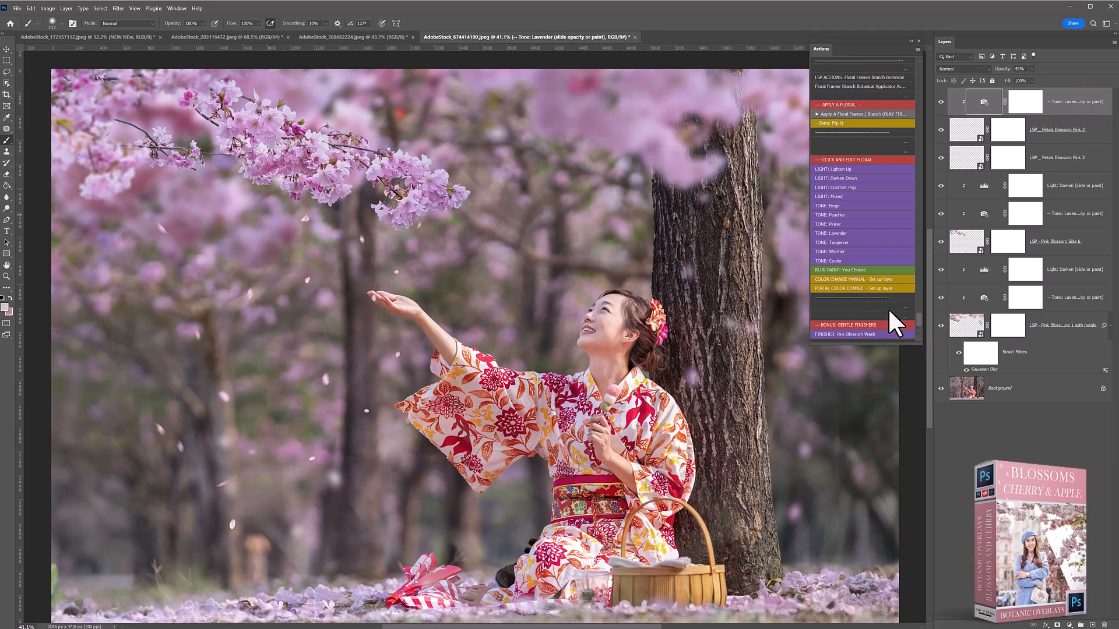
{"action": "left_click", "coordinate": [840, 334]}
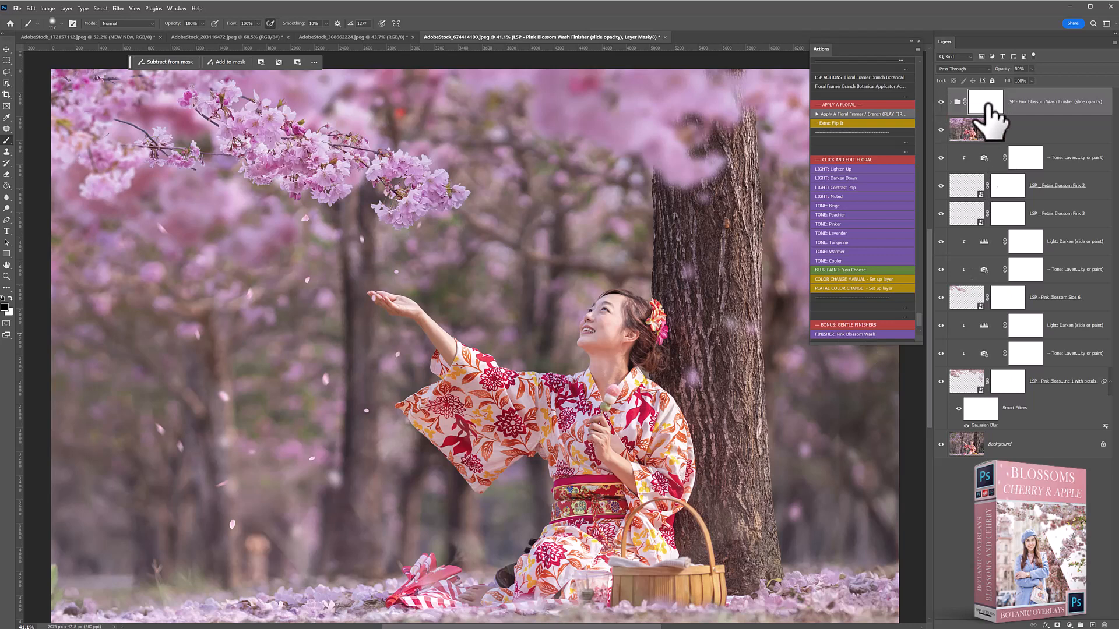
Expand the Pink Blossom Wash Finisher group and go through its Strong Purple Pink, Hazy Love, Pinkify and Soft Pink Haze 1 layers.
{"action": "left_click", "coordinate": [951, 102]}
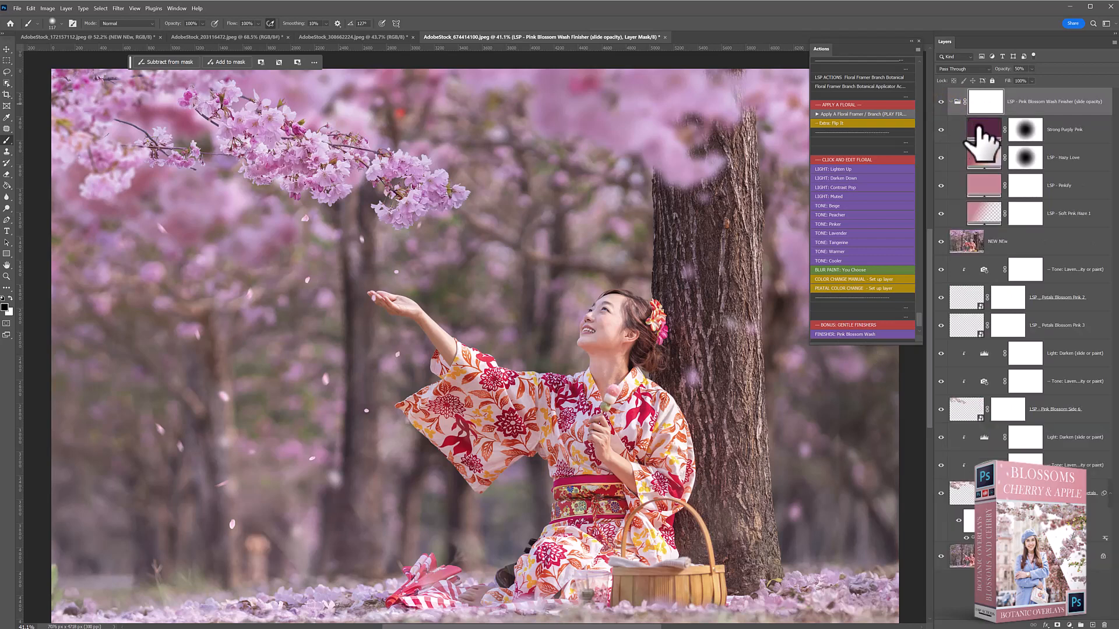
{"action": "left_click", "coordinate": [972, 129]}
{"action": "left_click", "coordinate": [981, 158]}
{"action": "left_click", "coordinate": [983, 187]}
{"action": "left_click", "coordinate": [983, 214]}
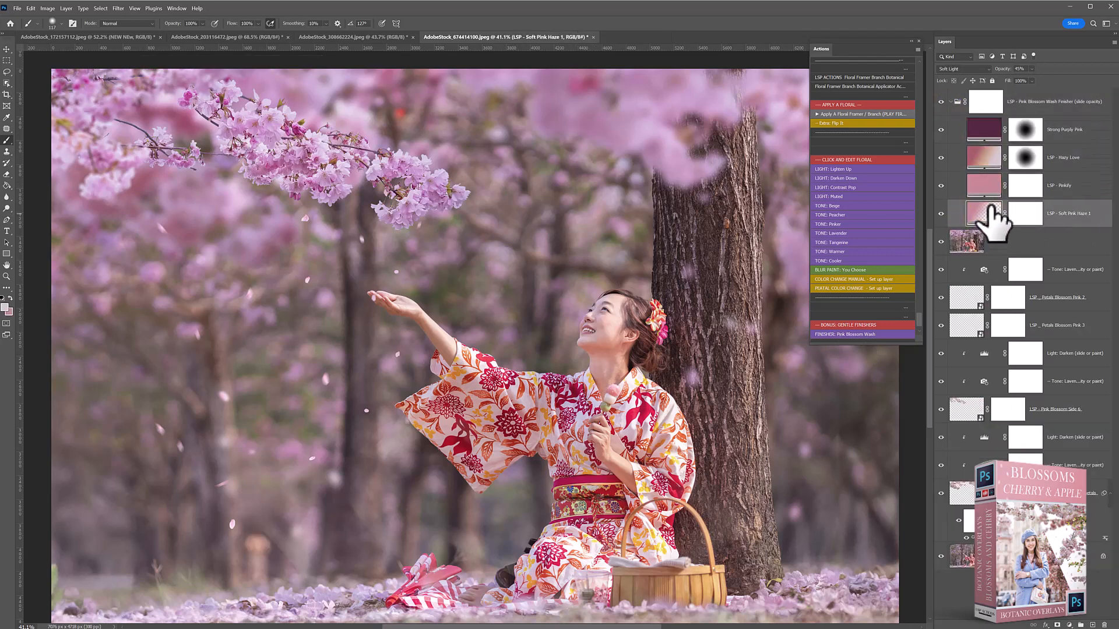
{"action": "left_click", "coordinate": [985, 186]}
{"action": "left_click", "coordinate": [986, 158]}
{"action": "left_click", "coordinate": [985, 133]}
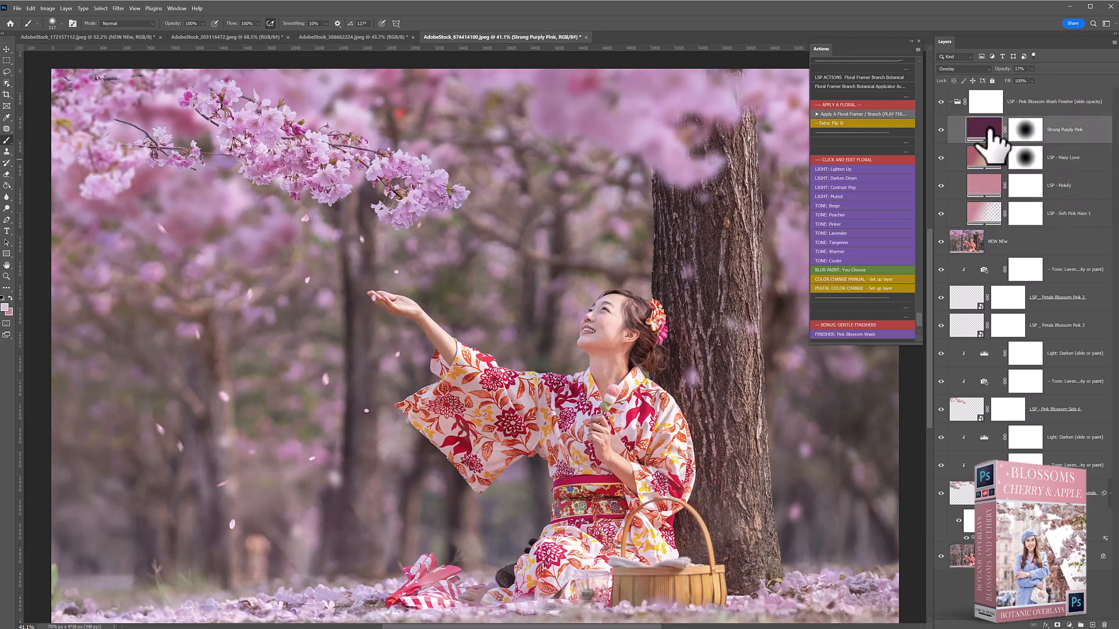
Inspect the Strong Purple Pink fill color, cancel the change, and toggle the group's three uppermost color layers off and on.
{"action": "double_click", "coordinate": [983, 129]}
{"action": "left_click", "coordinate": [782, 202]}
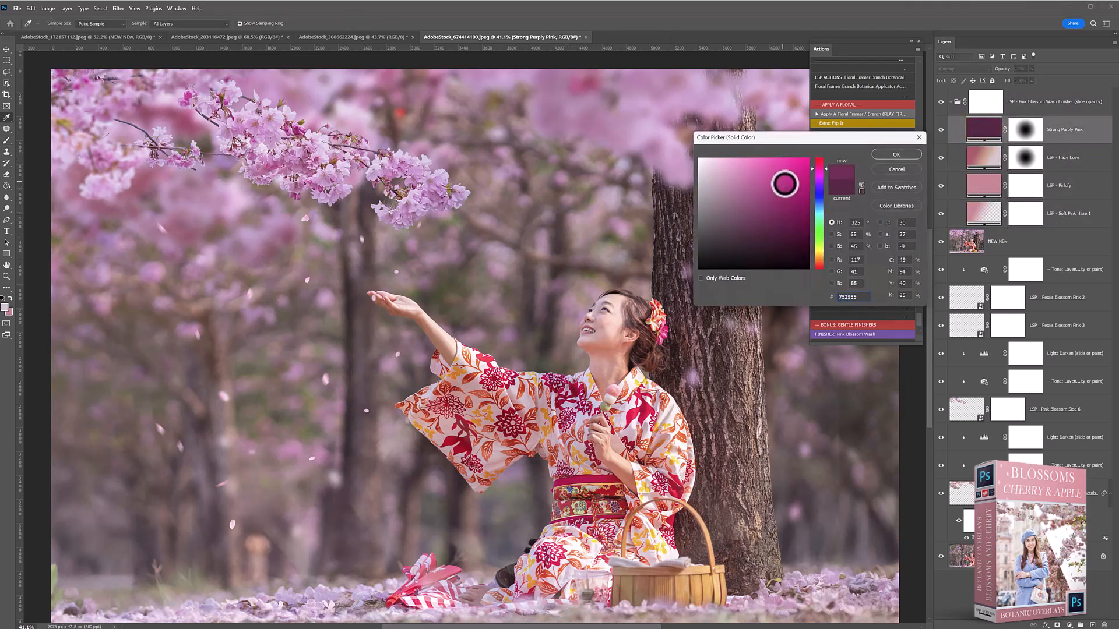
{"action": "left_click", "coordinate": [895, 170]}
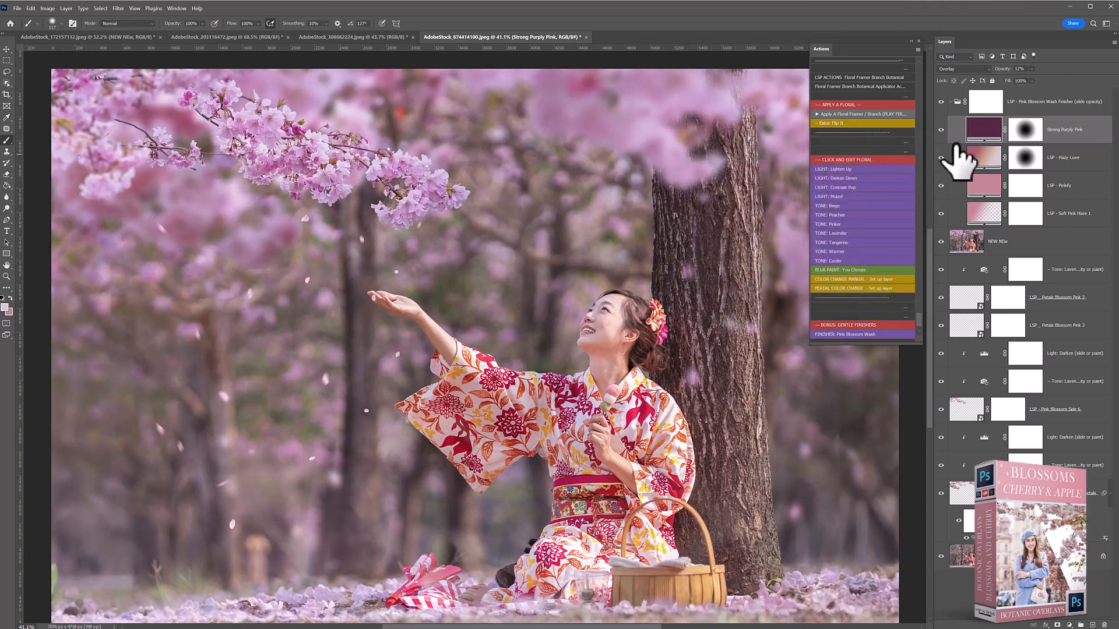
{"action": "left_click_drag", "start_coordinate": [941, 130], "coordinate": [943, 197]}
{"action": "left_click_drag", "start_coordinate": [942, 186], "coordinate": [942, 129]}
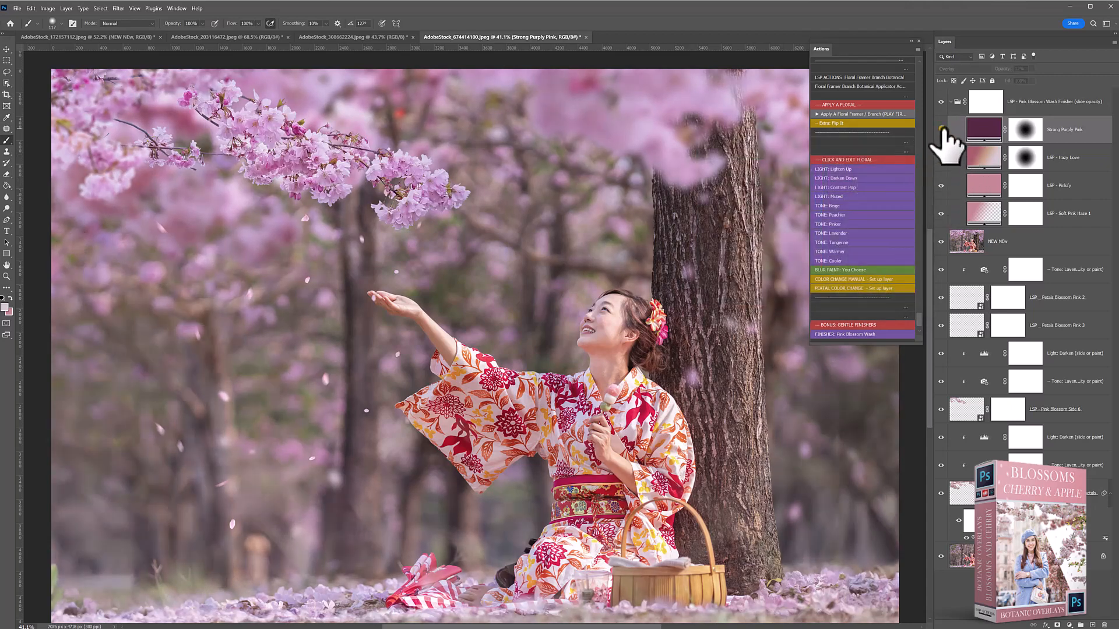
Set the Soft Pink Haze 1 layer's opacity to 100% and collapse the Pink Blossom Wash Finisher group.
{"action": "left_click", "coordinate": [979, 159]}
{"action": "left_click_drag", "start_coordinate": [1034, 74], "coordinate": [1078, 88]}
{"action": "left_click", "coordinate": [985, 210]}
{"action": "left_click", "coordinate": [1032, 70]}
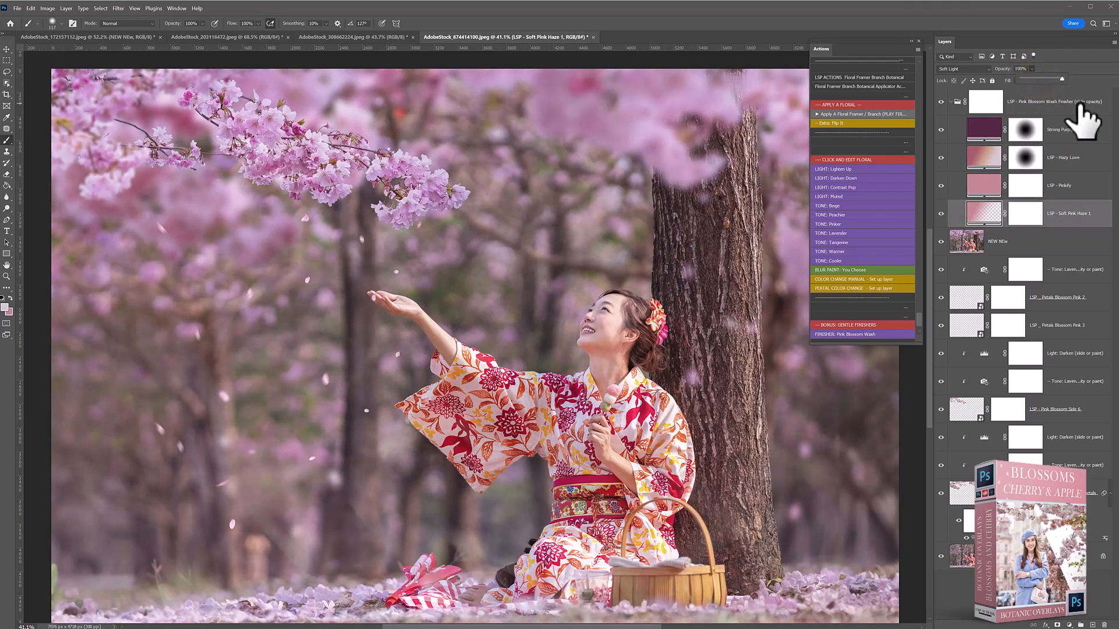
{"action": "left_click", "coordinate": [951, 101]}
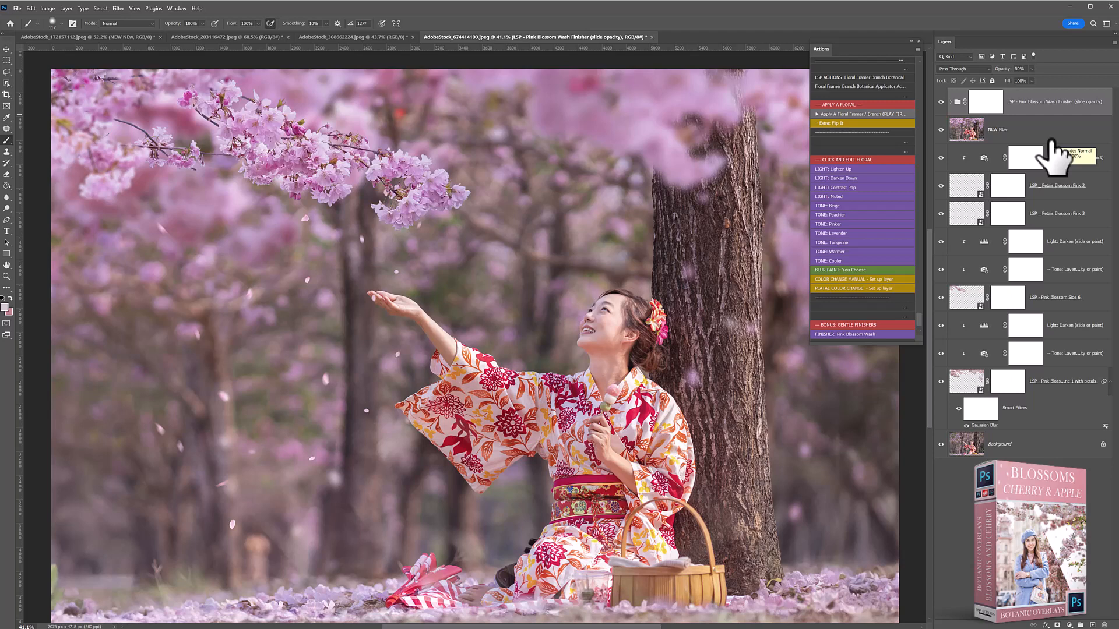
Compare the finished edit with the original photo by repeatedly hiding and showing every layer except Background.
{"action": "left_click", "coordinate": [941, 445], "text": "alt"}
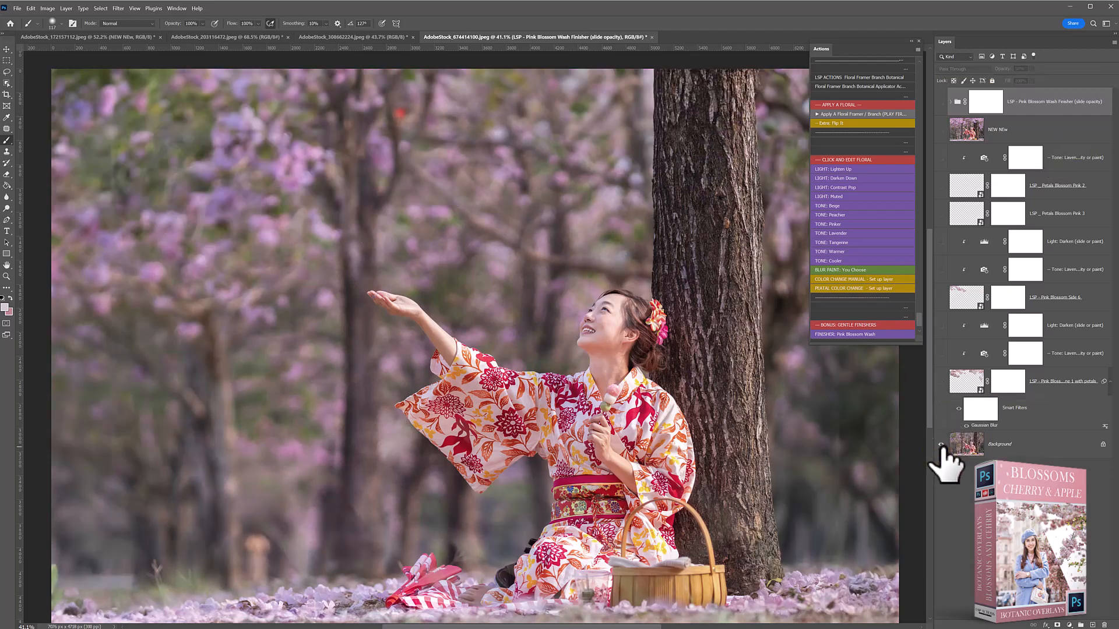
{"action": "left_click", "coordinate": [941, 446], "text": "alt"}
{"action": "left_click", "coordinate": [940, 446], "text": "alt"}
{"action": "left_click", "coordinate": [941, 445], "text": "alt"}
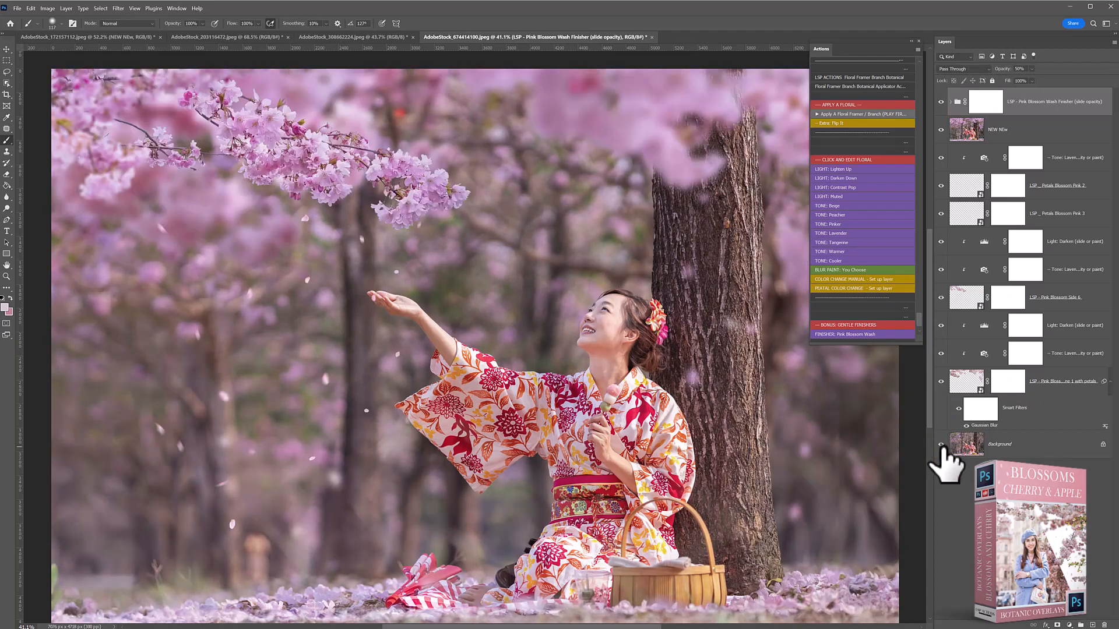
{"action": "left_click", "coordinate": [941, 445], "text": "alt"}
{"action": "left_click", "coordinate": [941, 446], "text": "alt"}
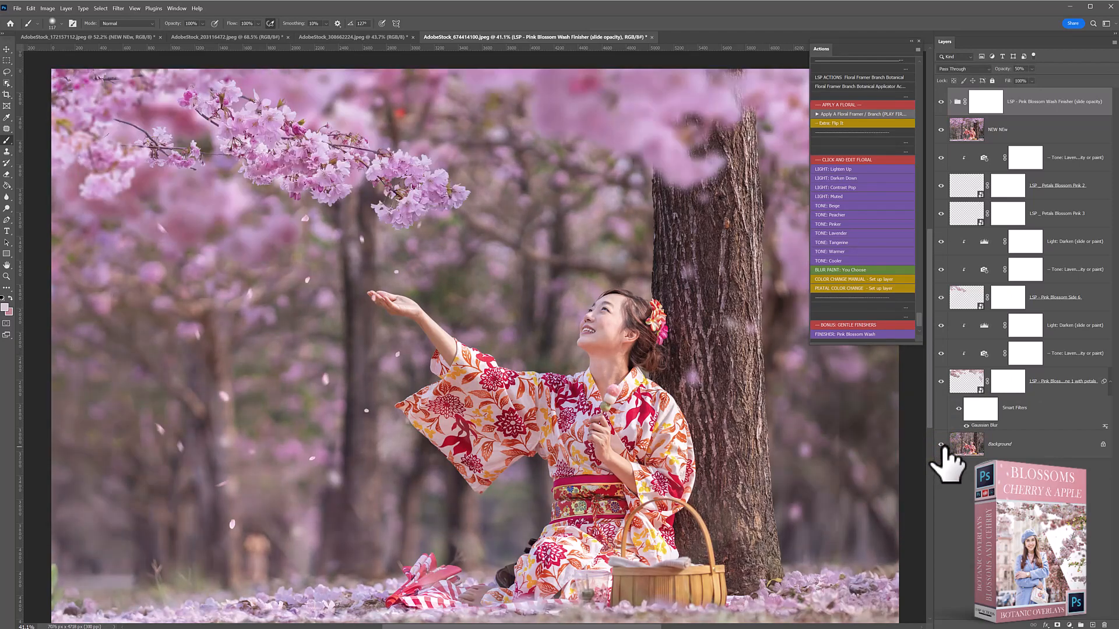